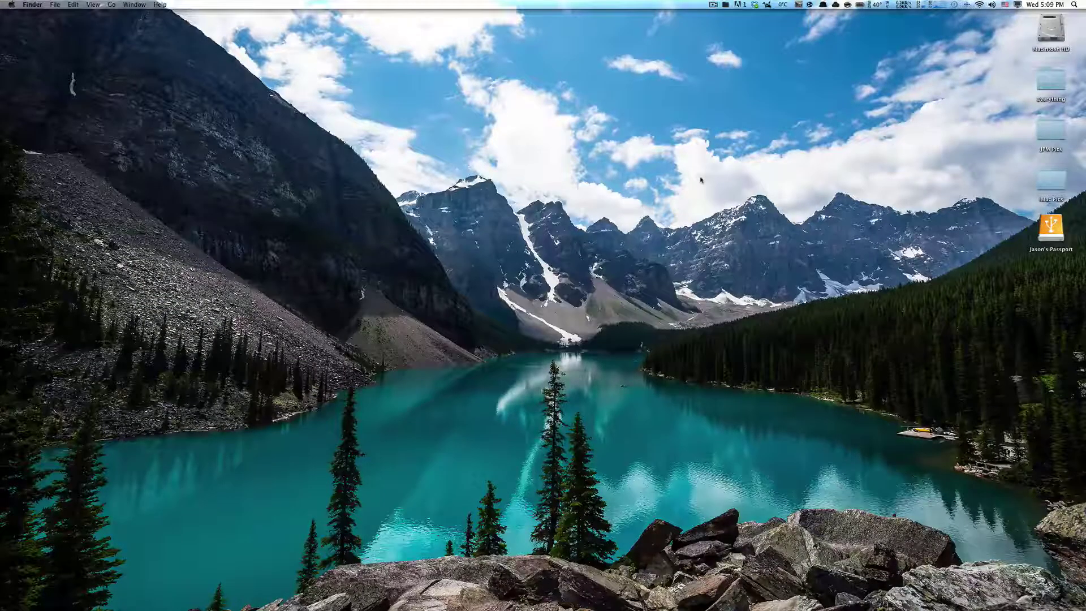
right_click(701, 180)
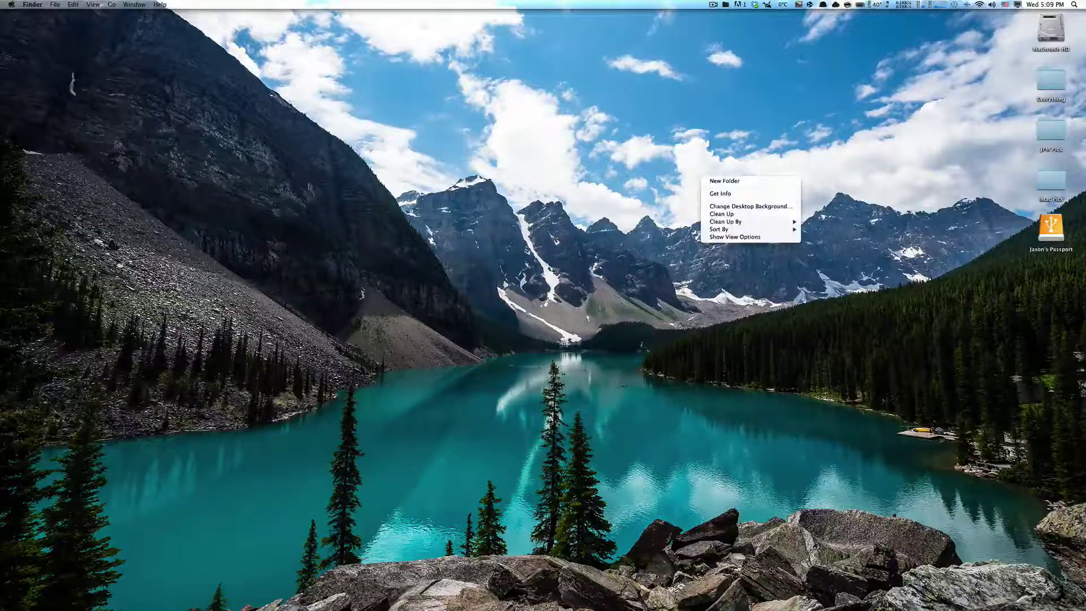
left_click(718, 394)
left_click_drag(718, 393, 634, 303)
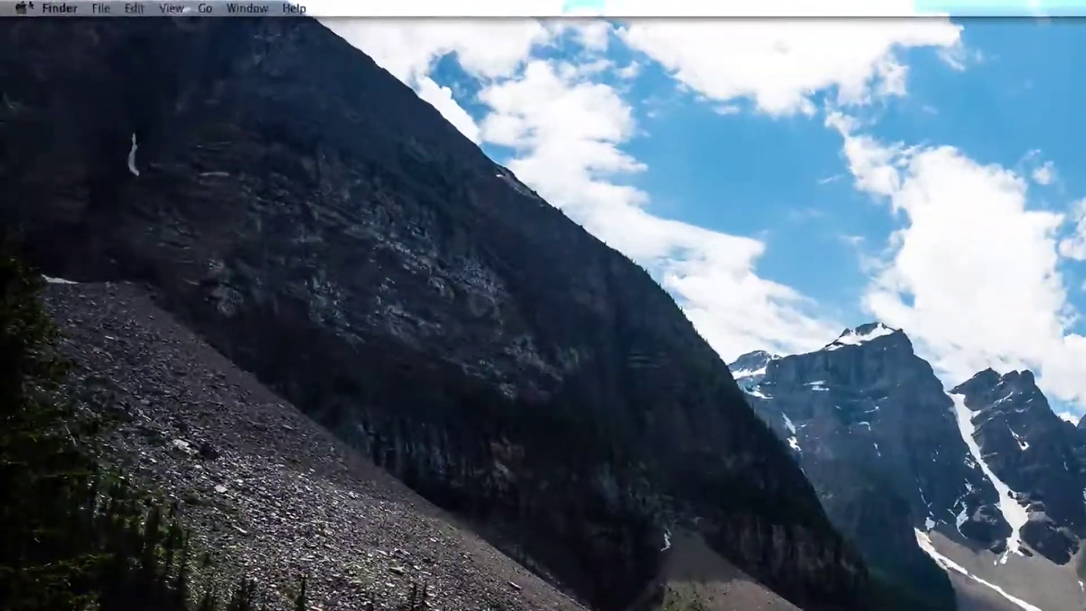
Step: Check which items Finder Preferences shows in the sidebar, including the home folder, and close the preferences window
left_click(59, 8)
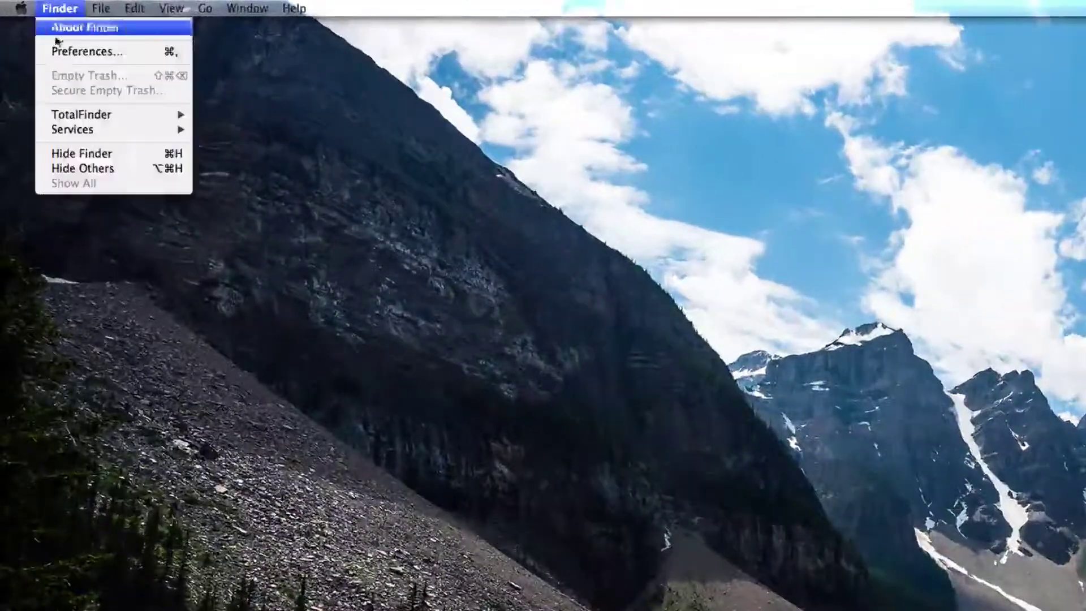
left_click(65, 48)
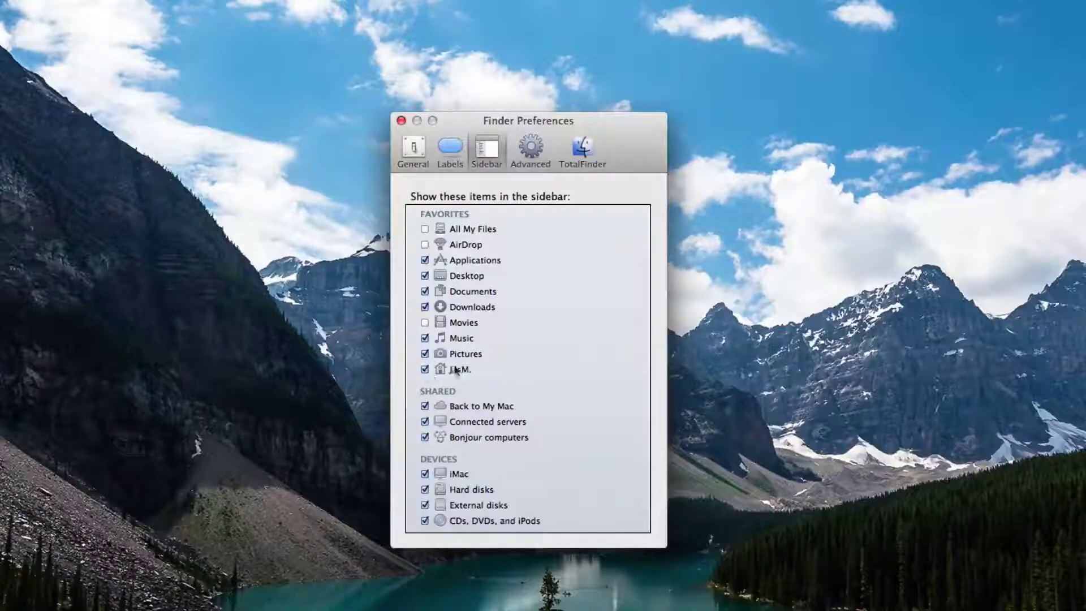
left_click(401, 121)
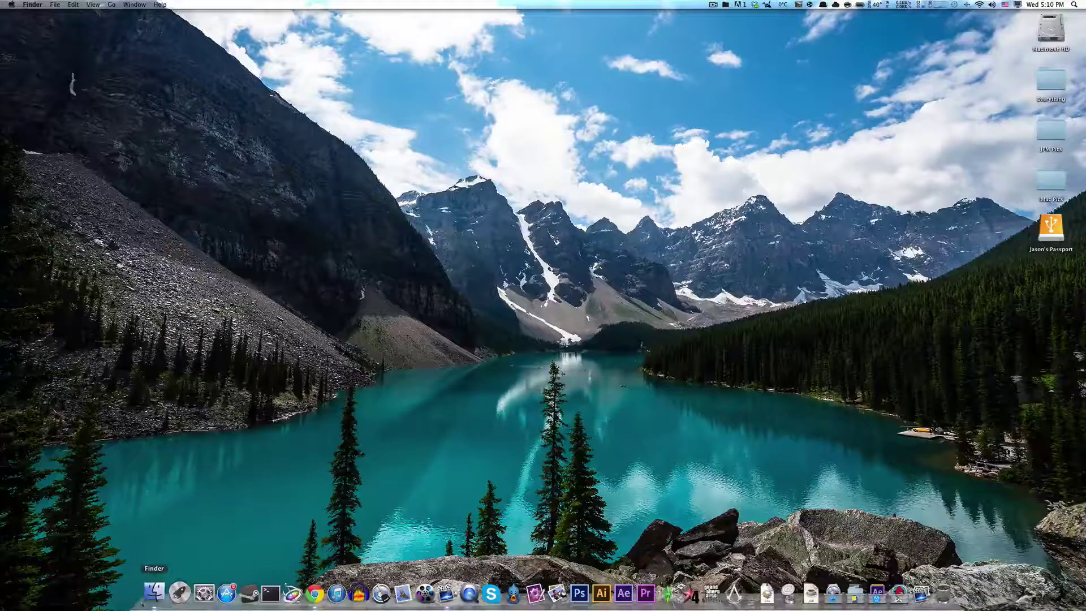
Step: Open a Finder window on the home folder and select its Library folder
left_click(154, 591)
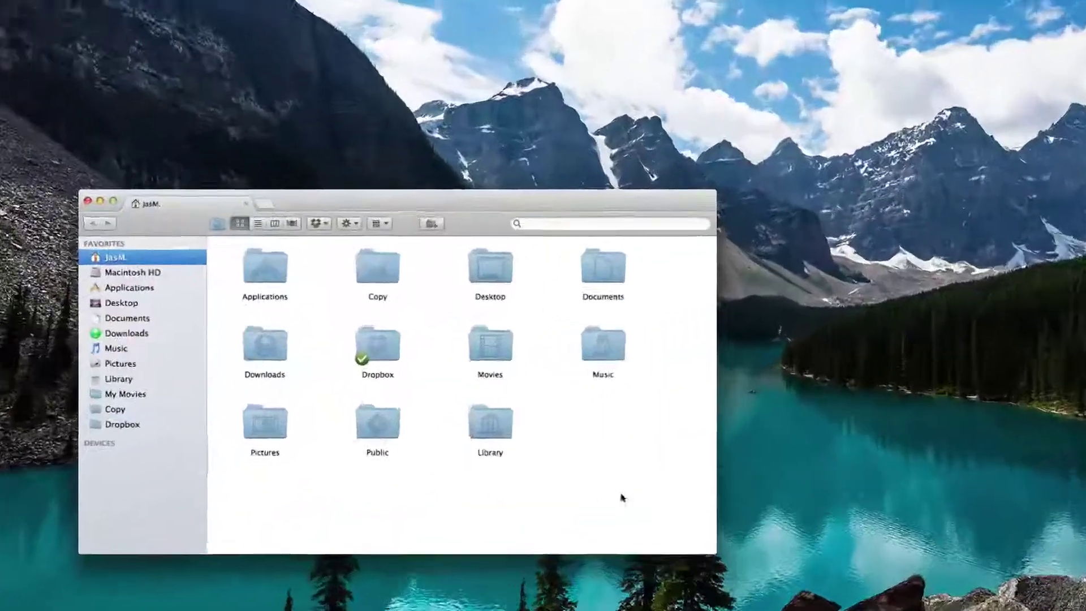
left_click_drag(566, 462, 522, 493)
left_click_drag(615, 560, 496, 424)
left_click_drag(548, 479, 595, 538)
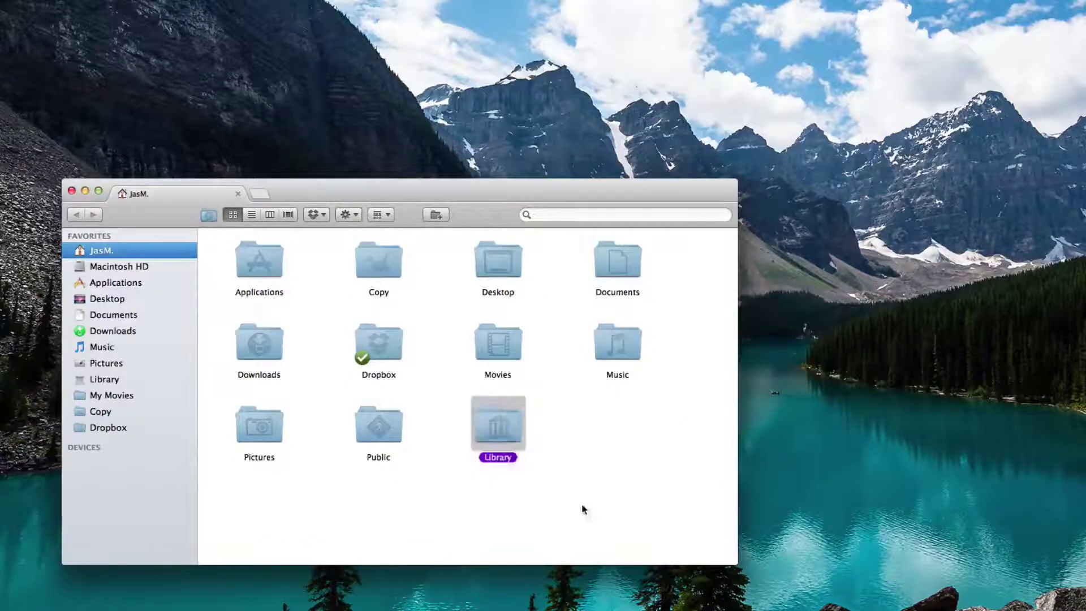
left_click_drag(579, 502, 661, 570)
Step: Switch to Terminal and begin a chflags command at the shell prompt
key("shift+Up")
left_click(585, 479)
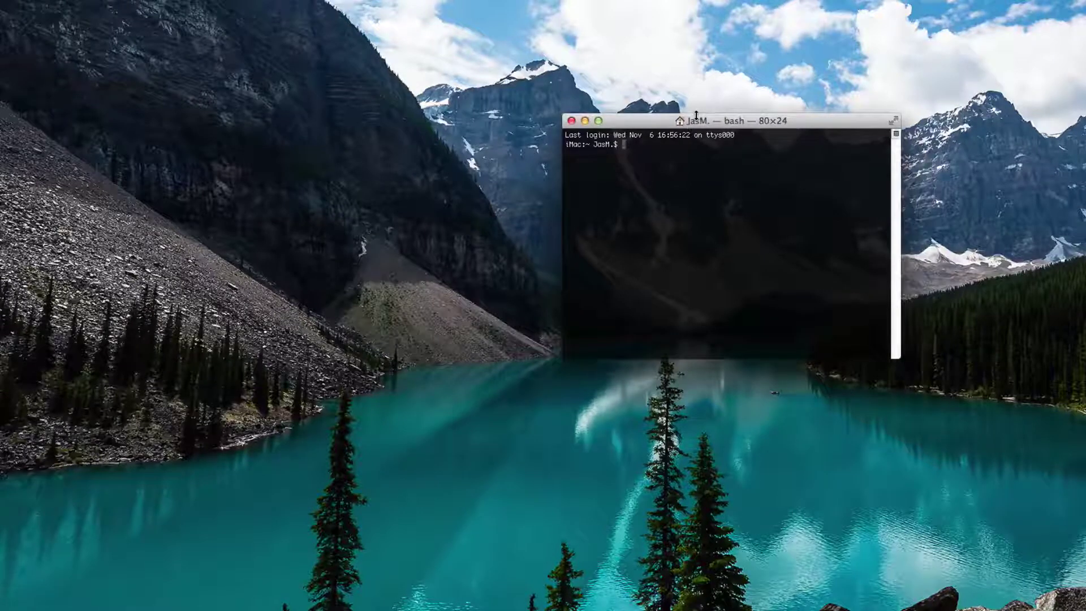
type("chfasgs")
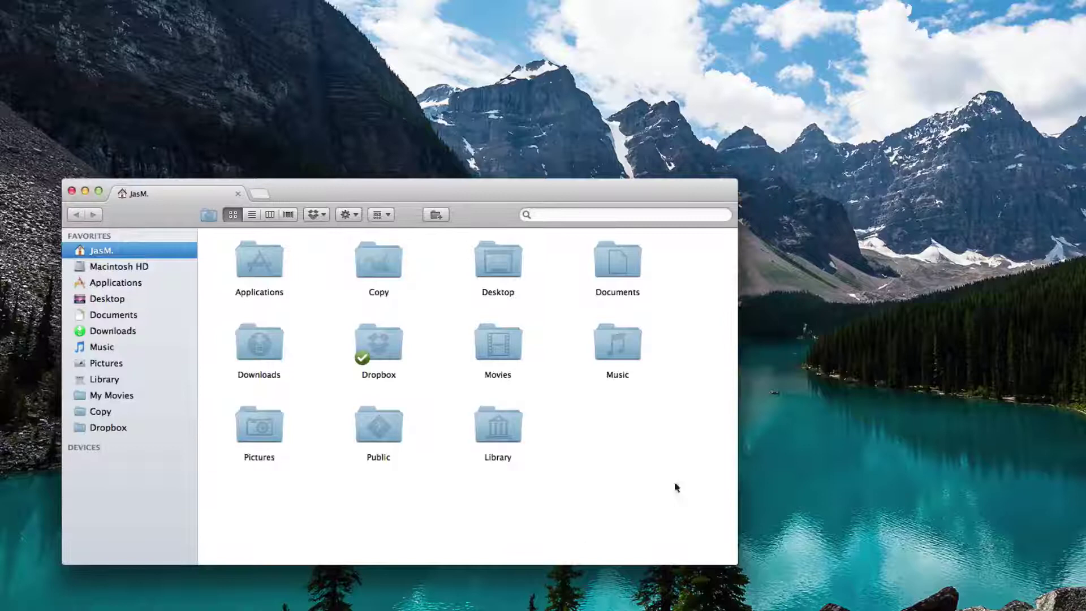
left_click_drag(459, 409, 621, 526)
left_click_drag(617, 499, 412, 386)
left_click_drag(413, 386, 609, 492)
left_click(599, 479)
left_click(388, 378)
left_click(424, 387)
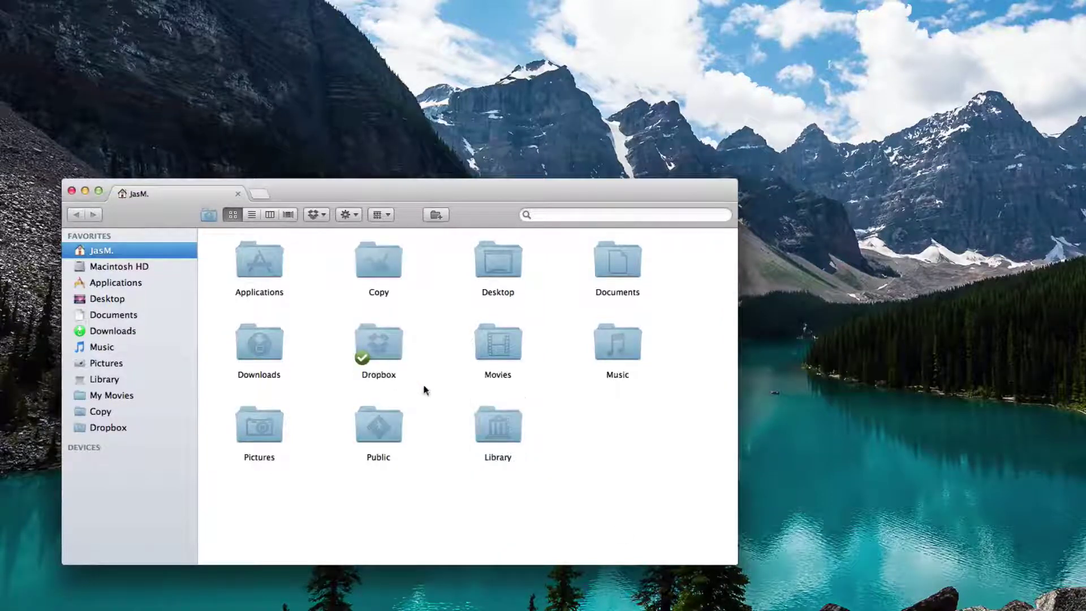
Step: Open the minecraft folder inside the home Library's Application Support folder
double_click(509, 426)
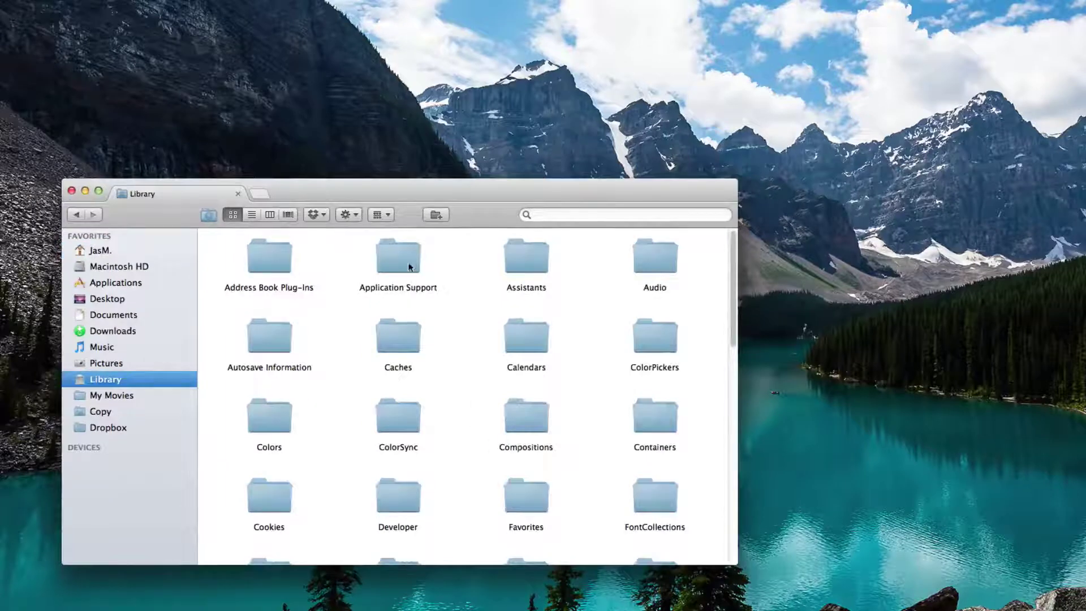
left_click(391, 260)
double_click(391, 260)
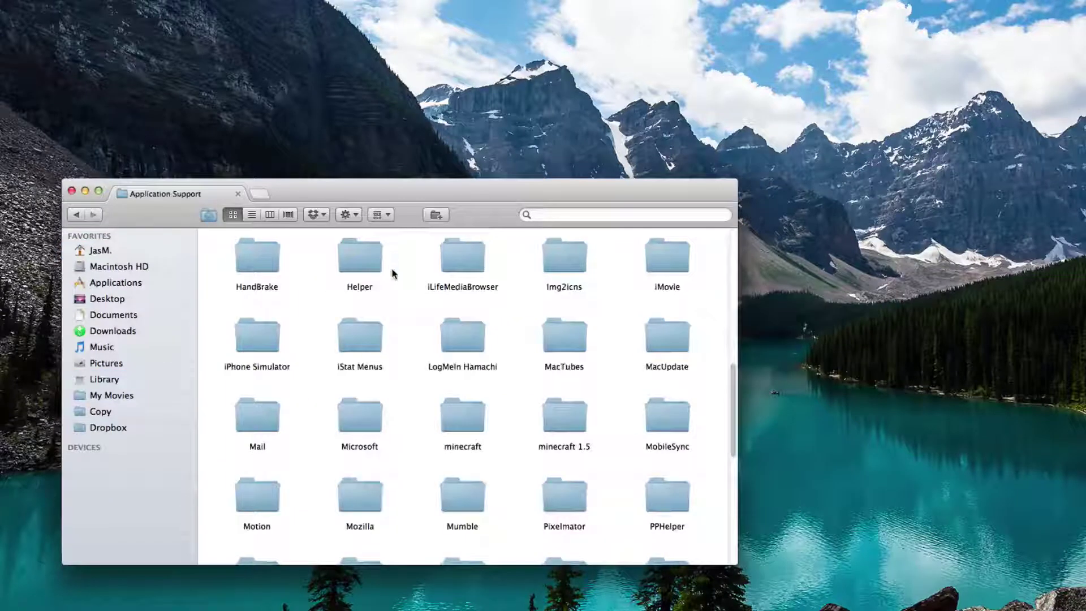
left_click(449, 432)
double_click(455, 425)
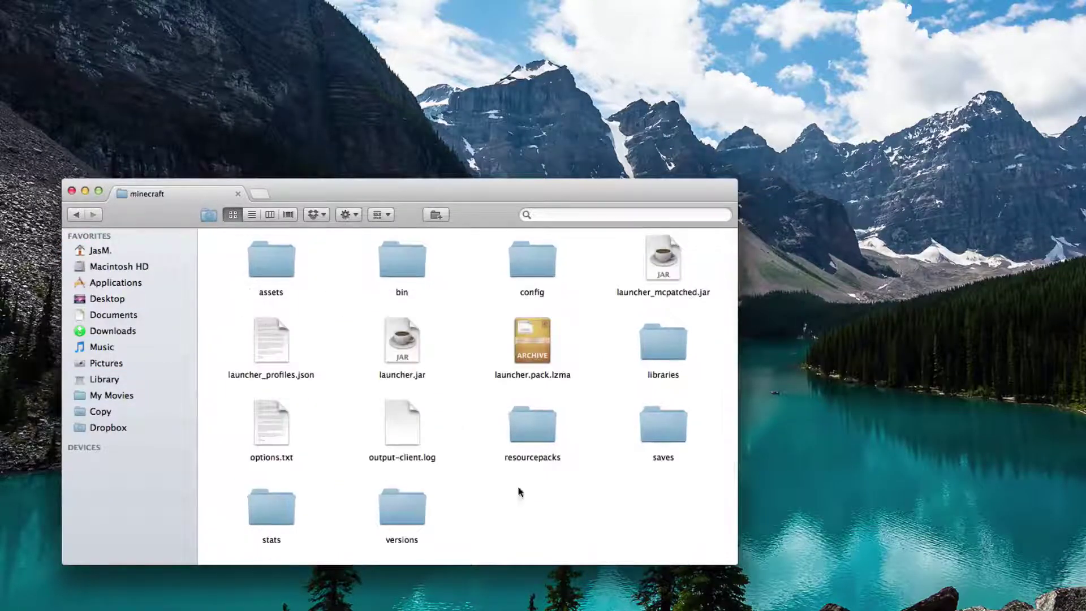
Step: Move options.txt and output-client.log from the minecraft folder to the Trash and return to Application Support
left_click_drag(459, 438, 219, 405)
key("super+BackSpace")
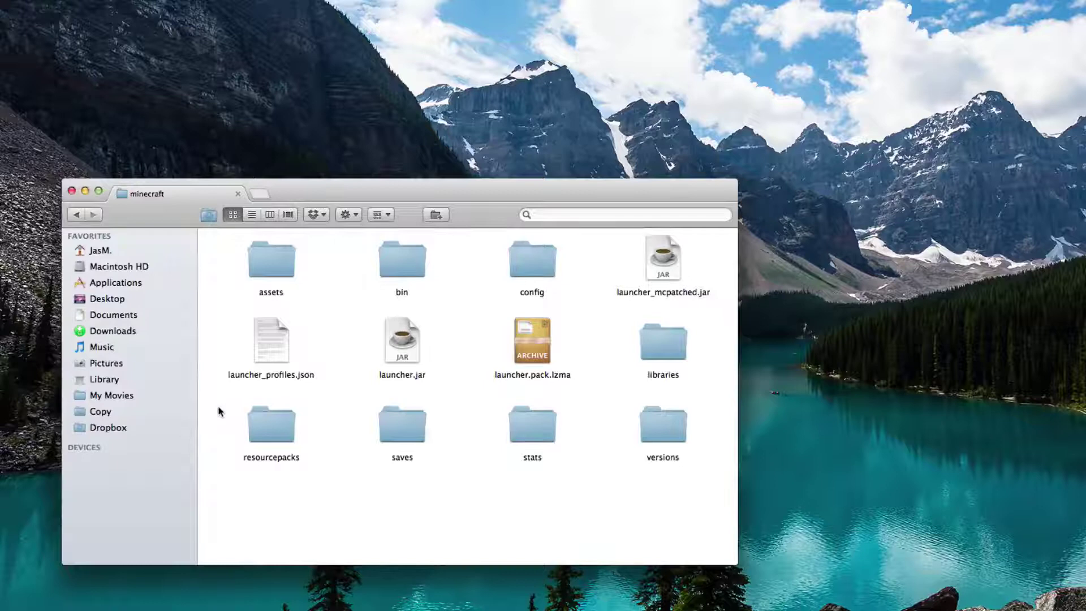
left_click(77, 215)
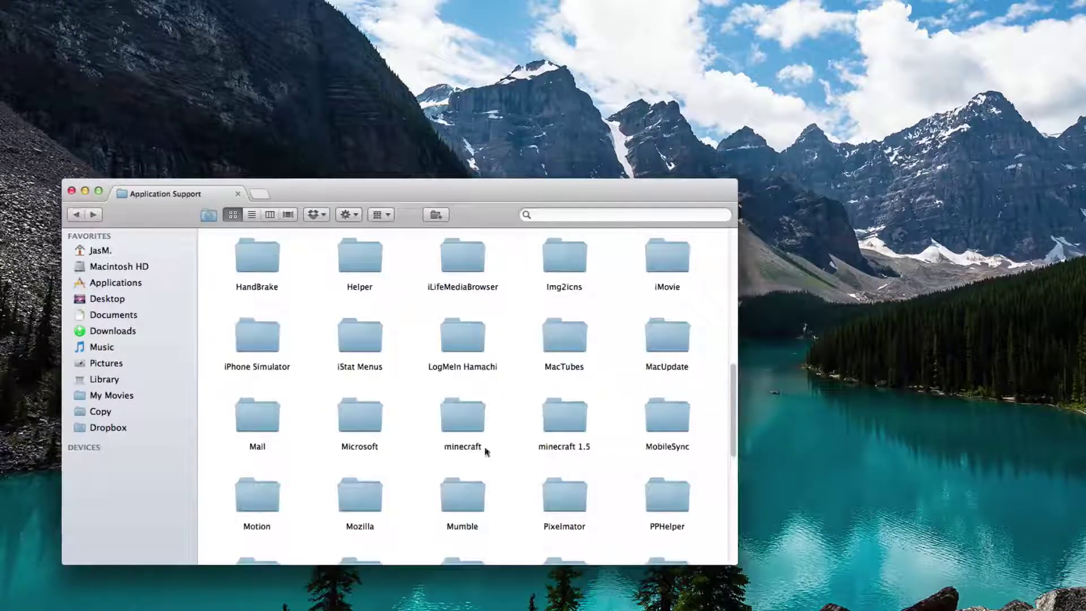
Step: Copy the minecraft folder in Application Support
right_click(458, 412)
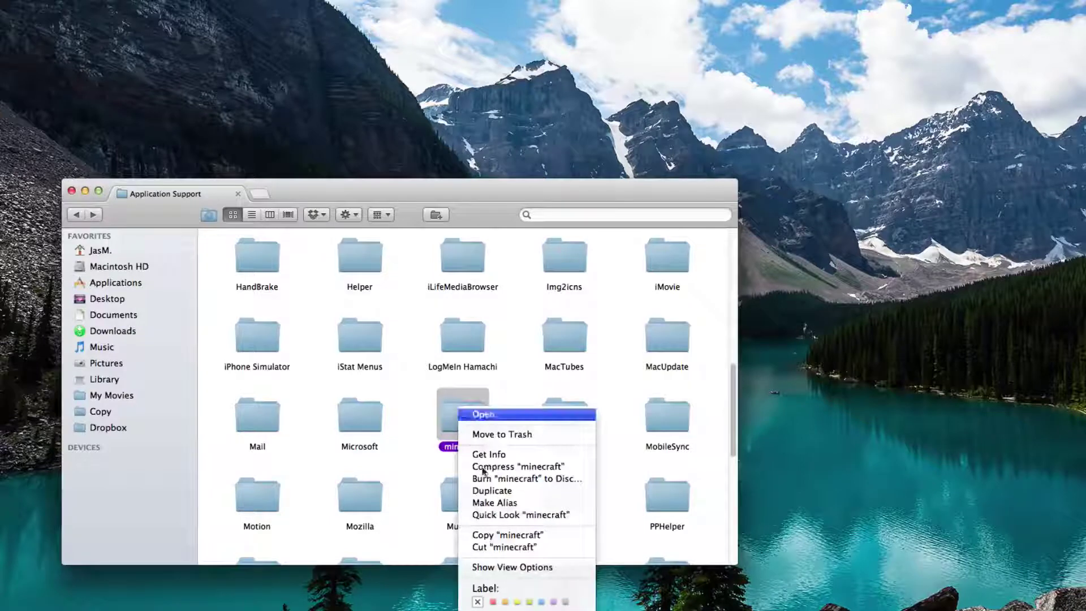
left_click(498, 533)
left_click(536, 429)
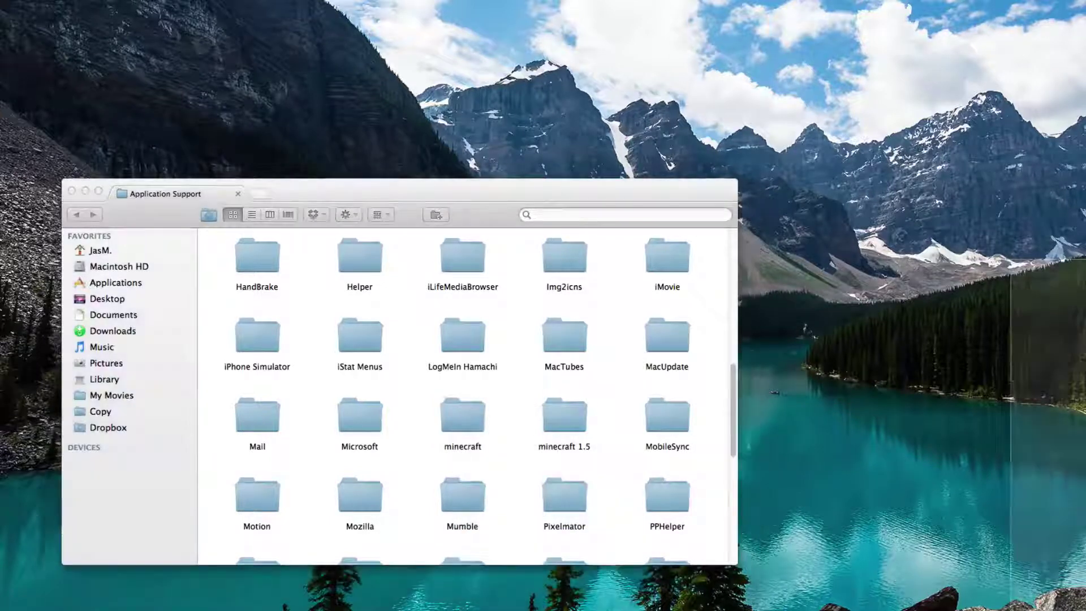
left_click(522, 405)
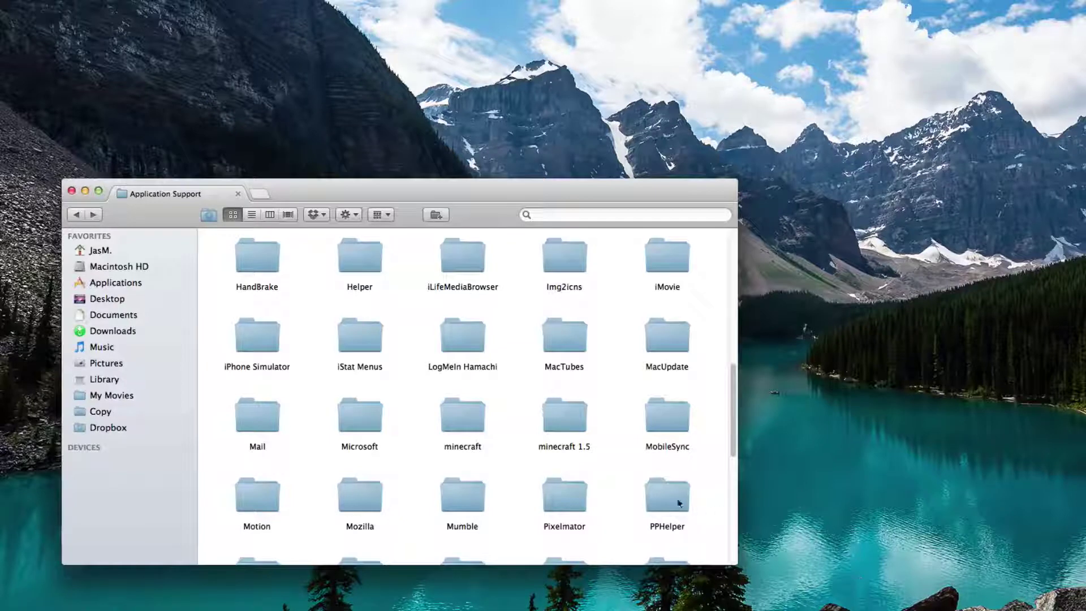
left_click_drag(418, 391, 497, 469)
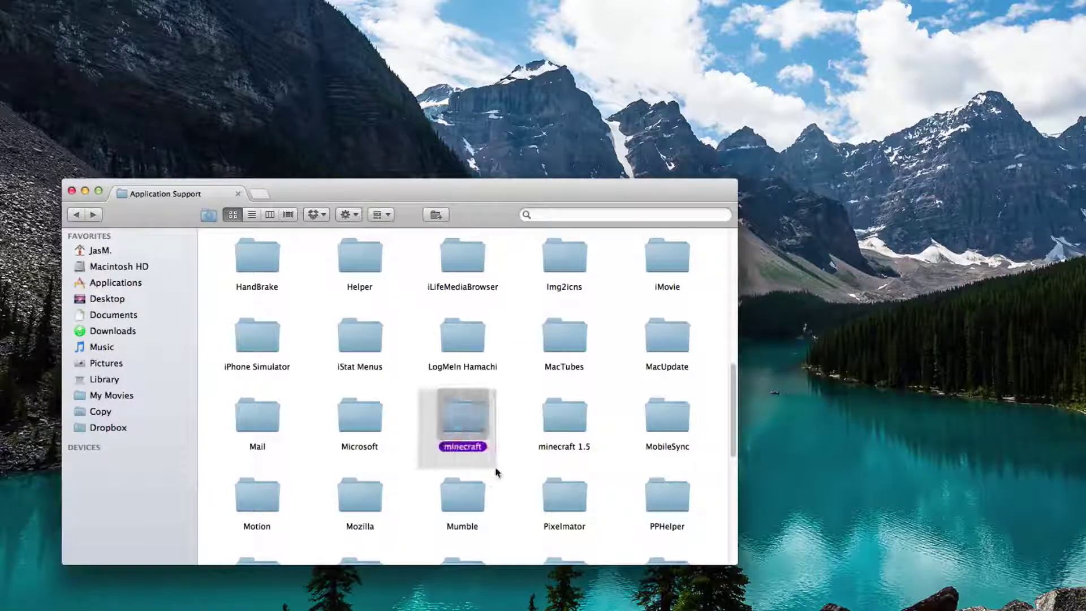
left_click_drag(417, 393, 531, 454)
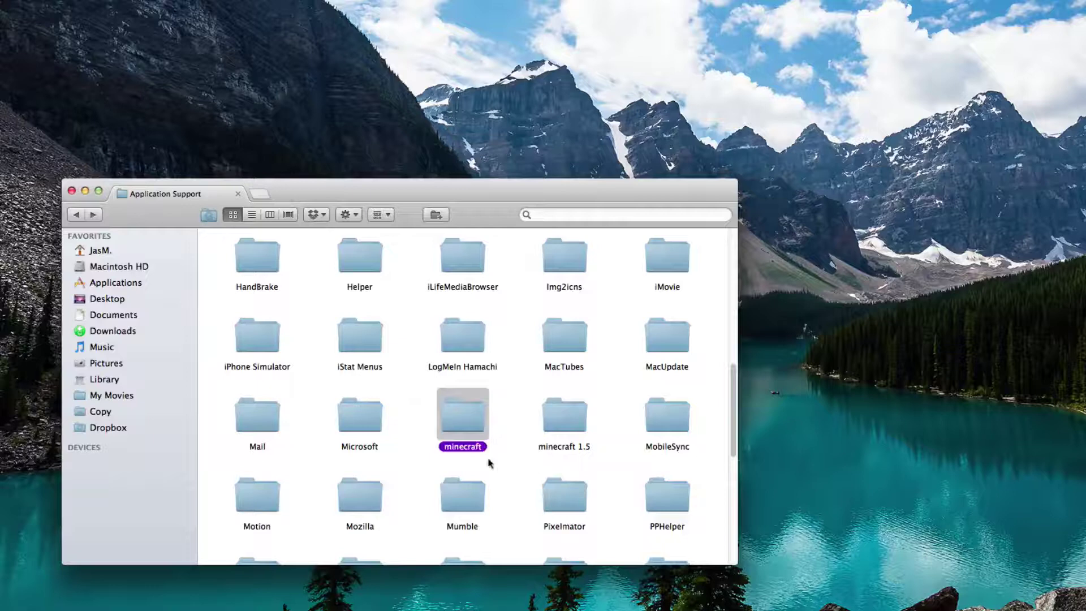
left_click(1022, 421)
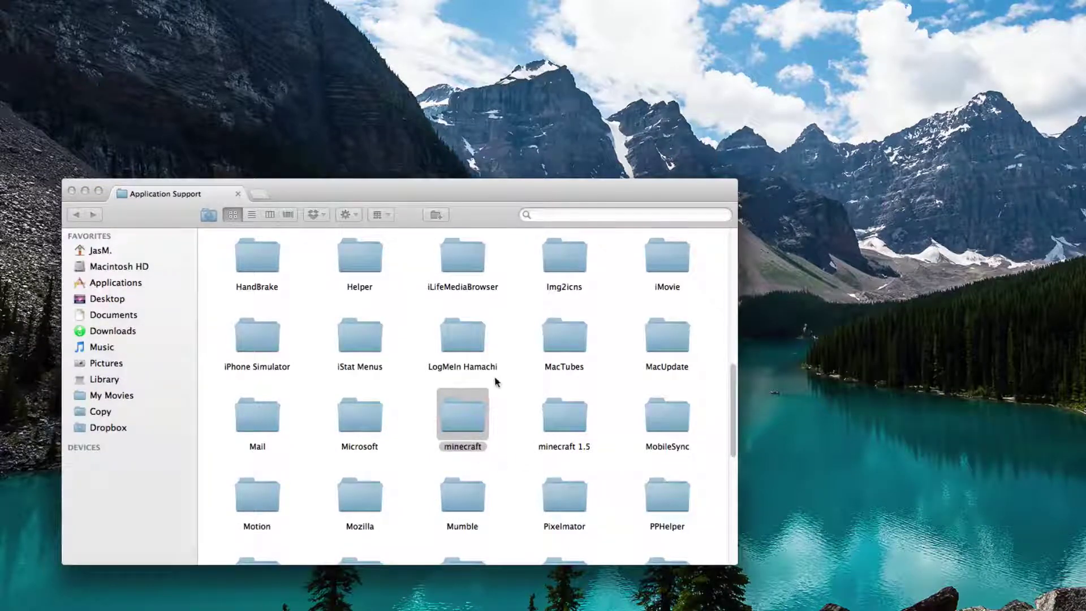
left_click(504, 389)
left_click(442, 412)
left_click(1013, 11)
left_click(435, 449)
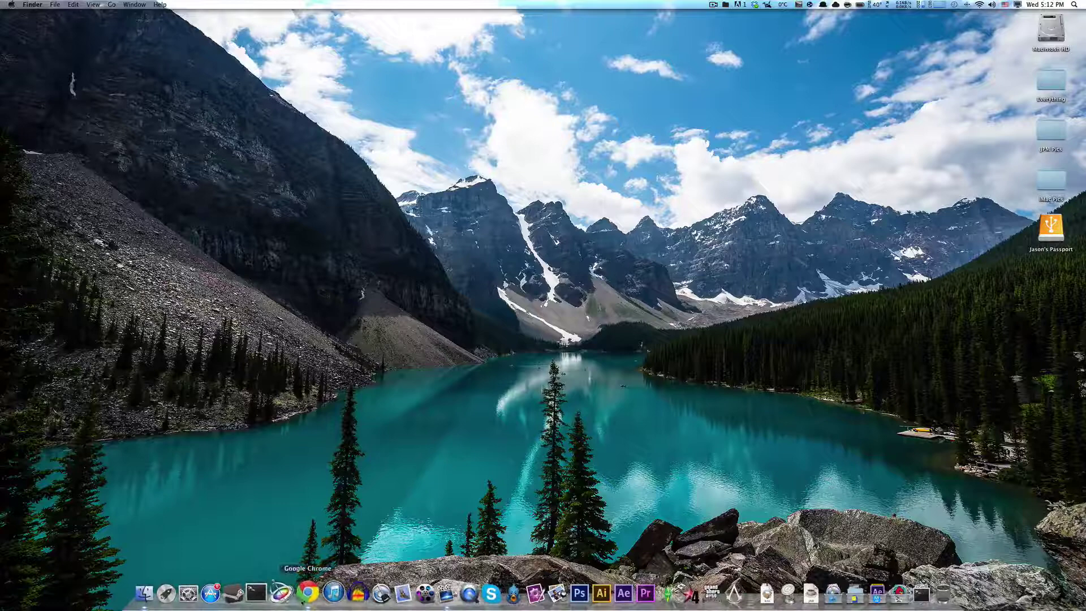
Step: Switch to Google Chrome with the Minecraft Forum page for Single Player Commands
right_click(304, 599)
left_click(303, 598)
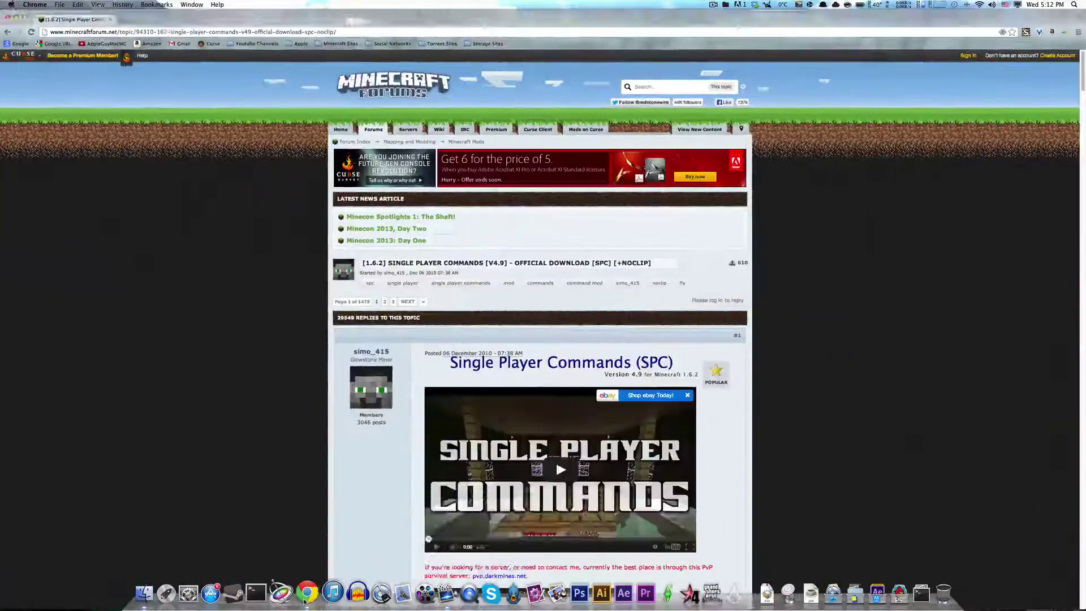
right_click(305, 601)
left_click(306, 601)
right_click(306, 602)
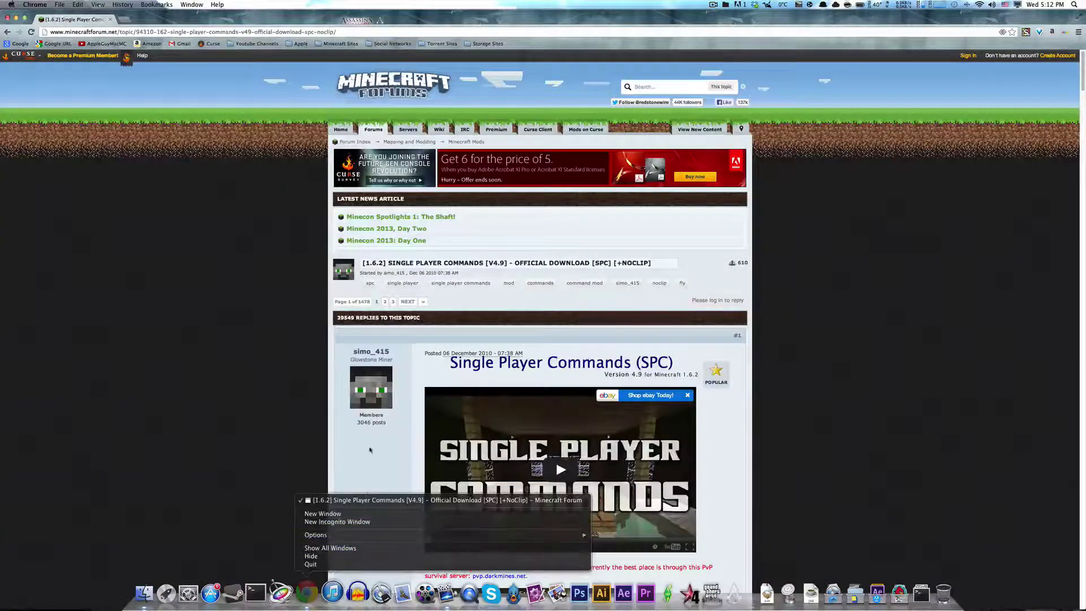
left_click(370, 450)
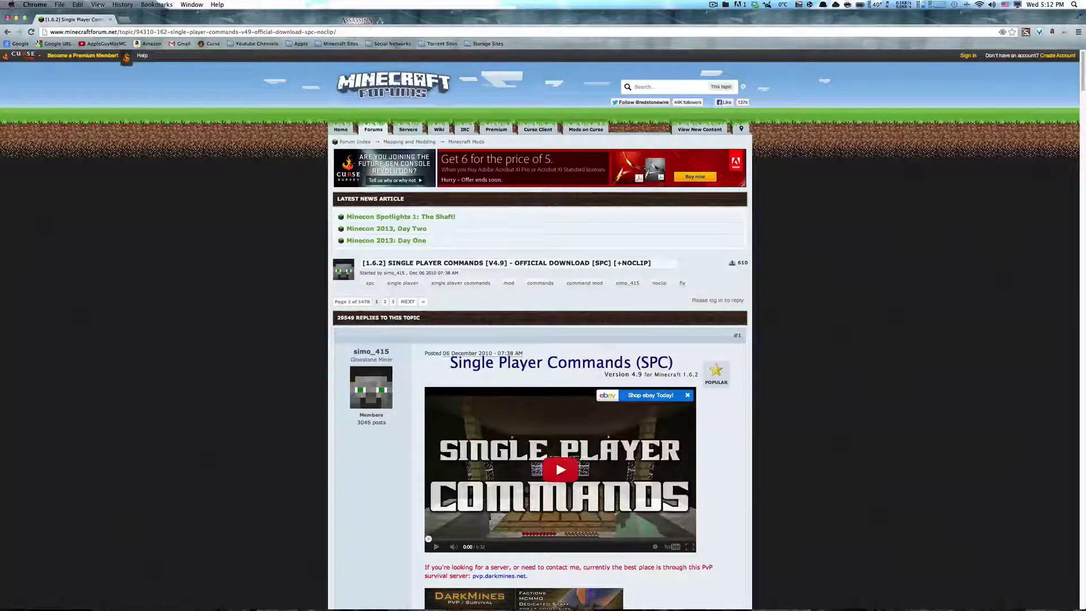
Step: Download the Single Player Commands manual installation zip from the Alternate link in the forum post
left_click_drag(641, 364, 563, 346)
scroll(520, 481, "down", 4)
scroll(520, 481, "down", 10)
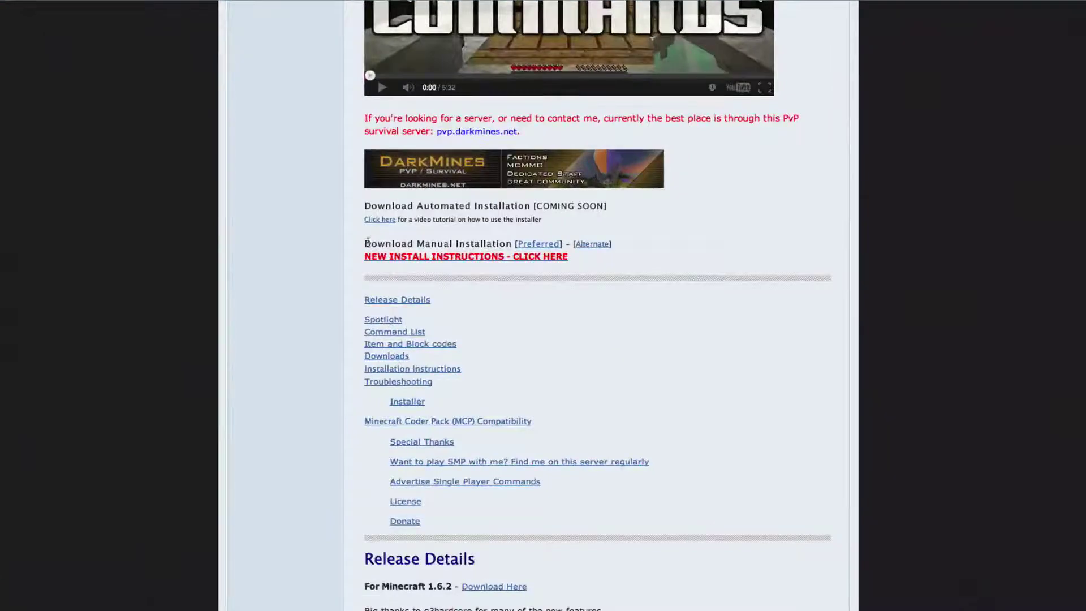
left_click_drag(366, 243, 460, 245)
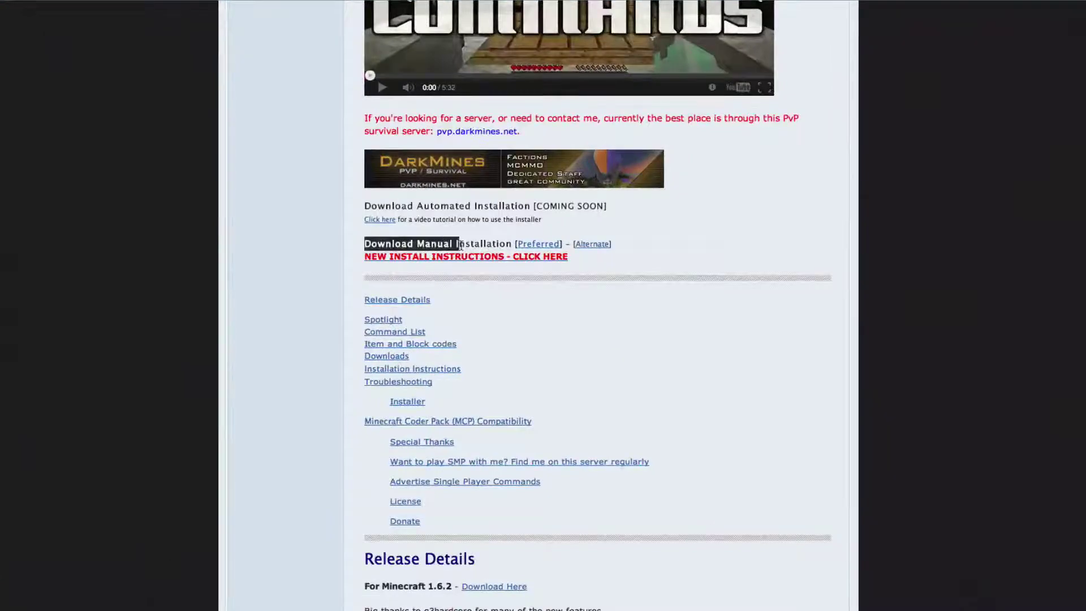
left_click(465, 256)
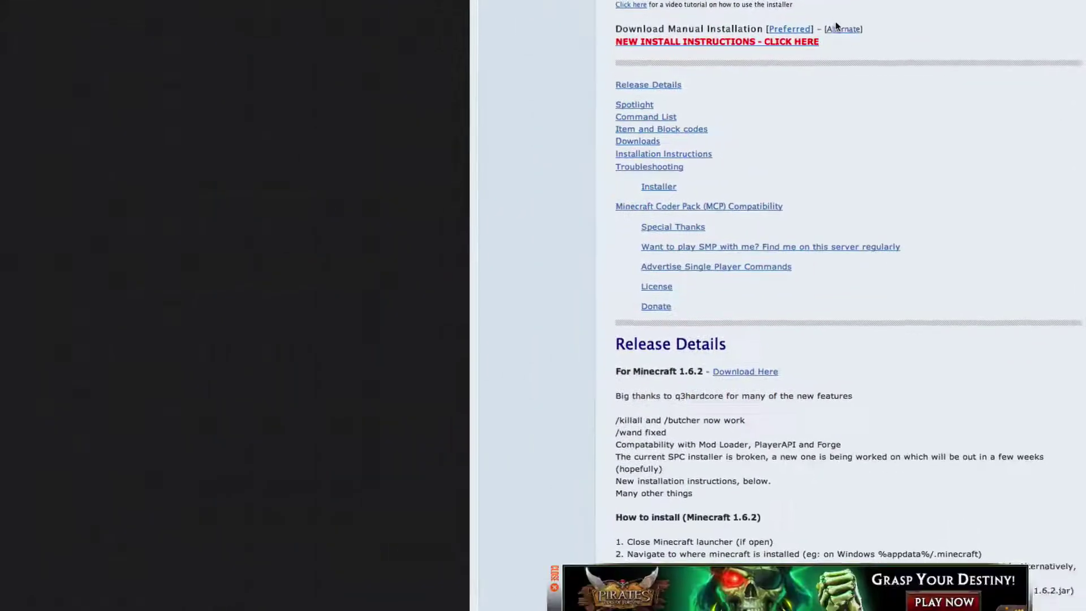
left_click(593, 246)
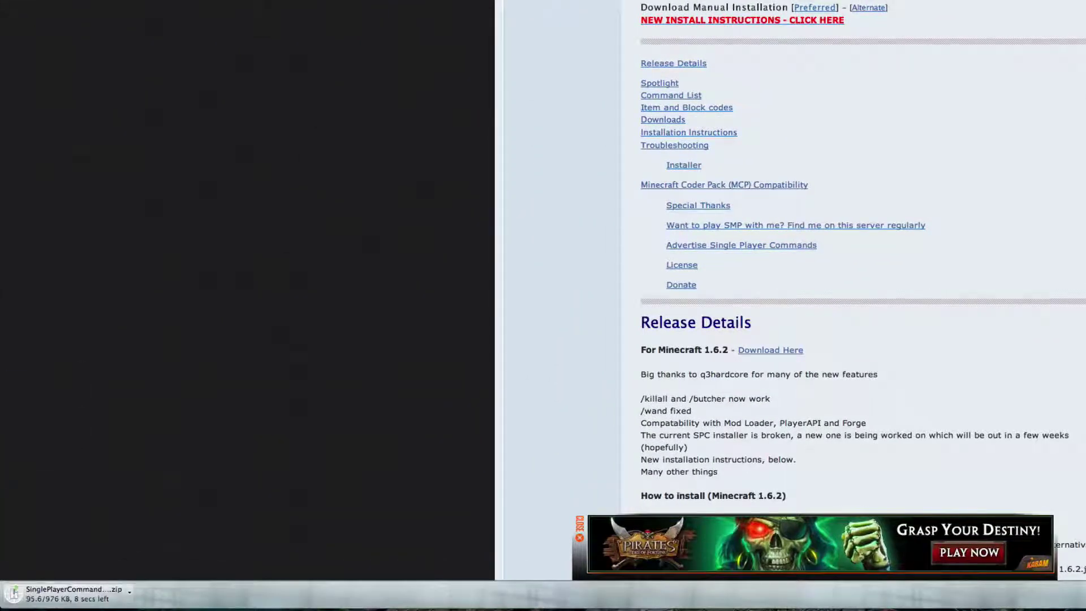
Step: Look over the Release Details and Command List sections of the Single Player Commands post
scroll(1024, 59, "up", 2)
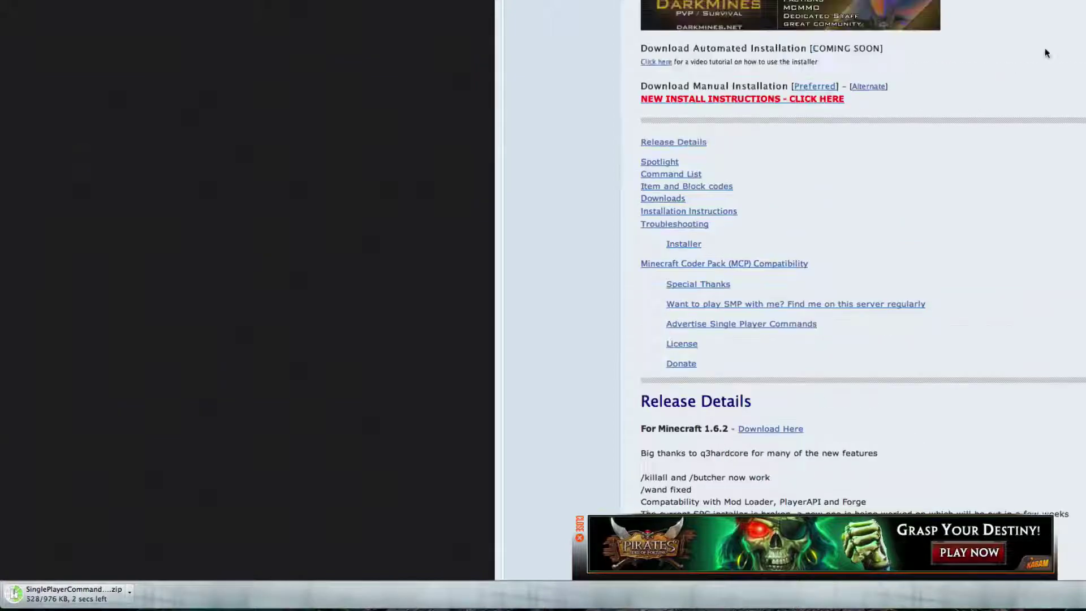
scroll(1041, 63, "down", 15)
scroll(1041, 69, "down", 4)
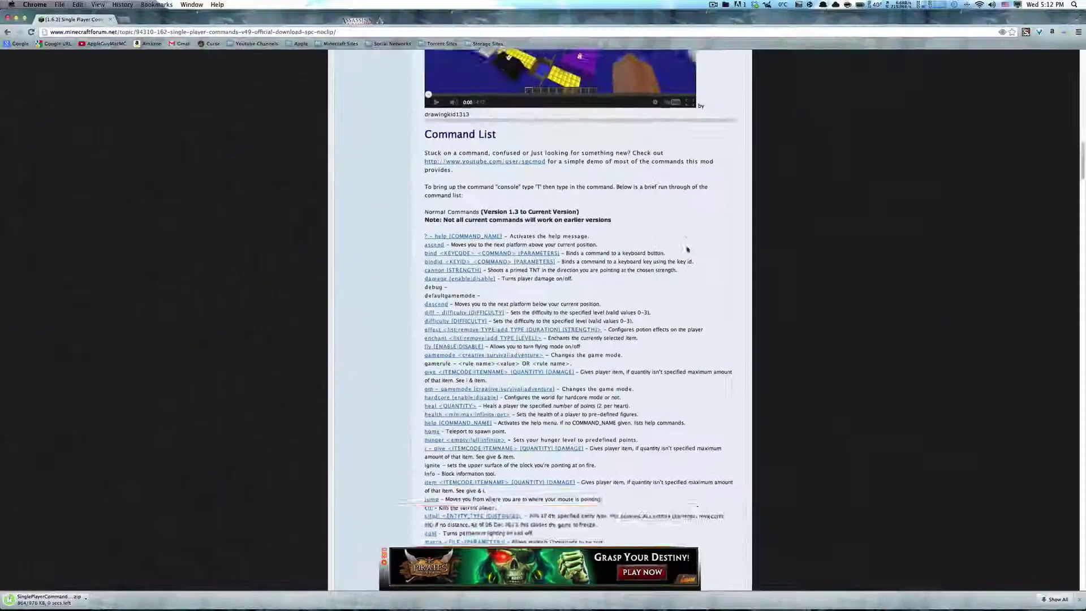
scroll(1040, 71, "up", 1)
scroll(695, 254, "up", 20)
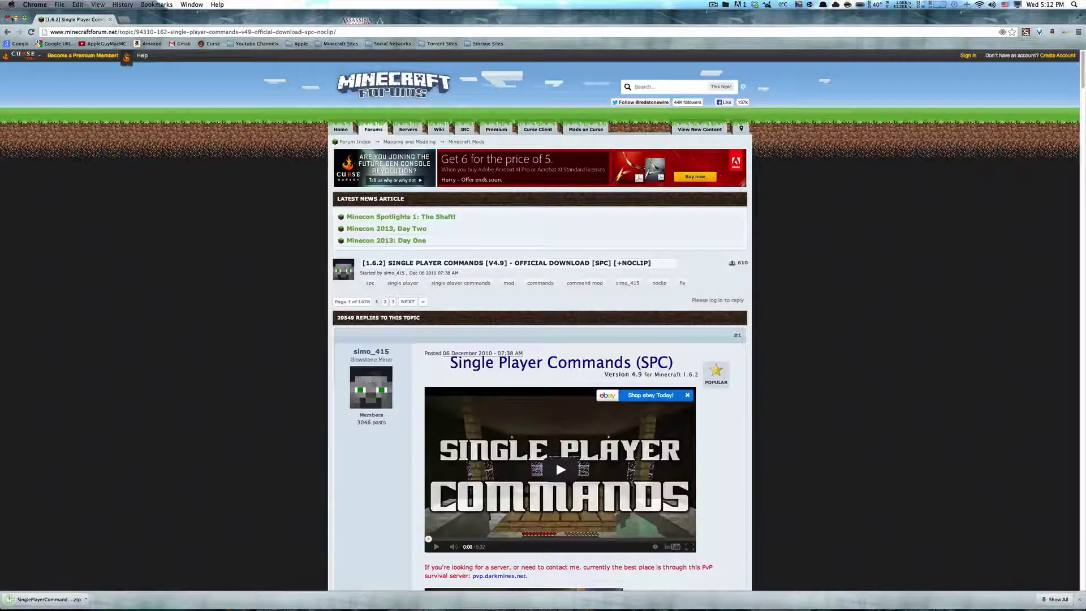
Step: Close the browser window and show the contents of the Downloads folder from the desktop
left_click(16, 18)
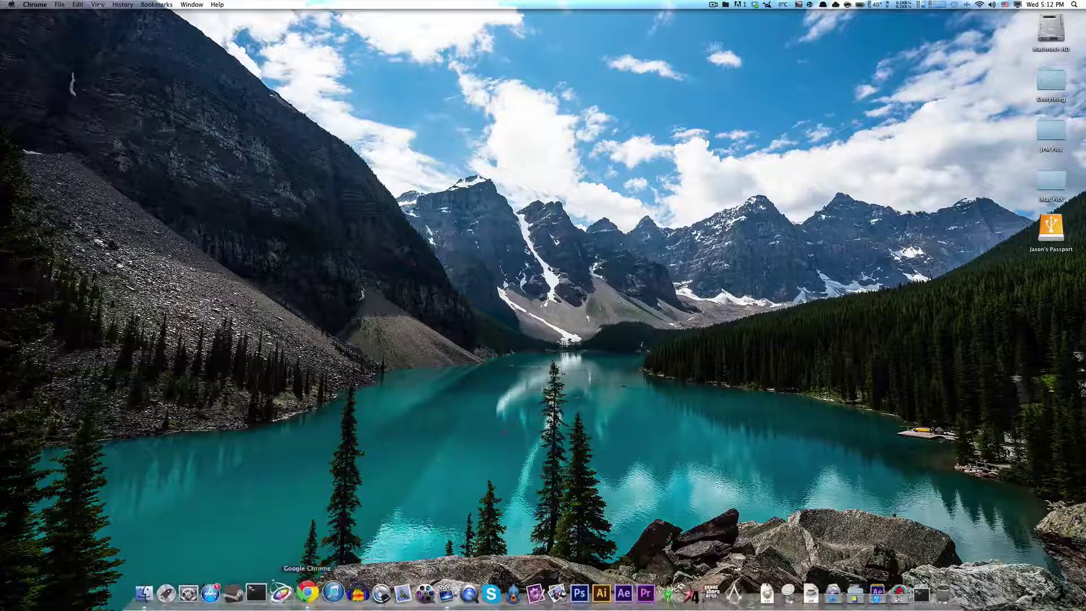
left_click(374, 383)
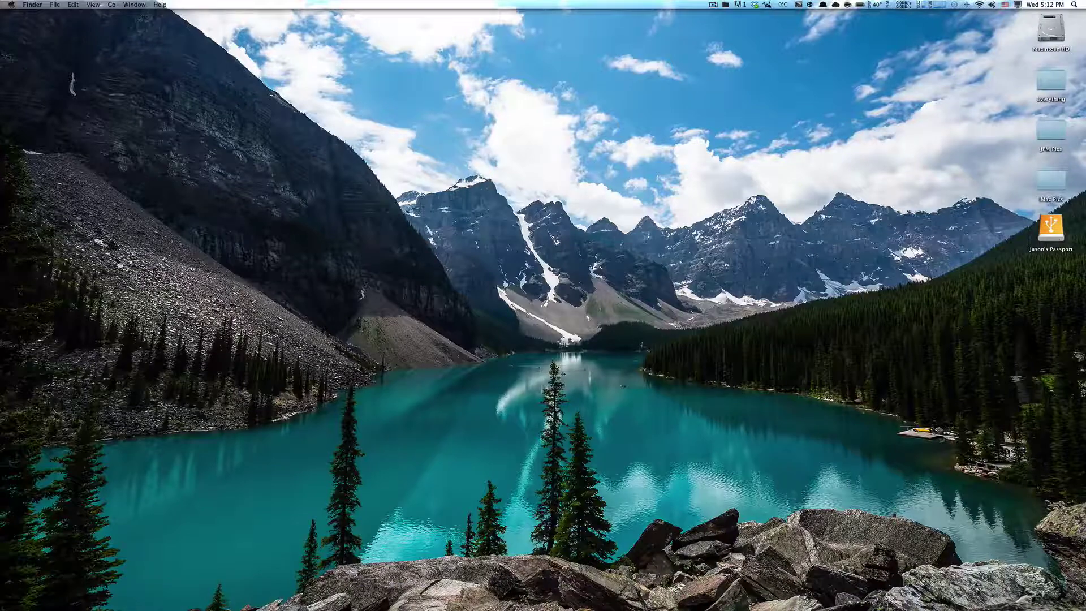
left_click(764, 604)
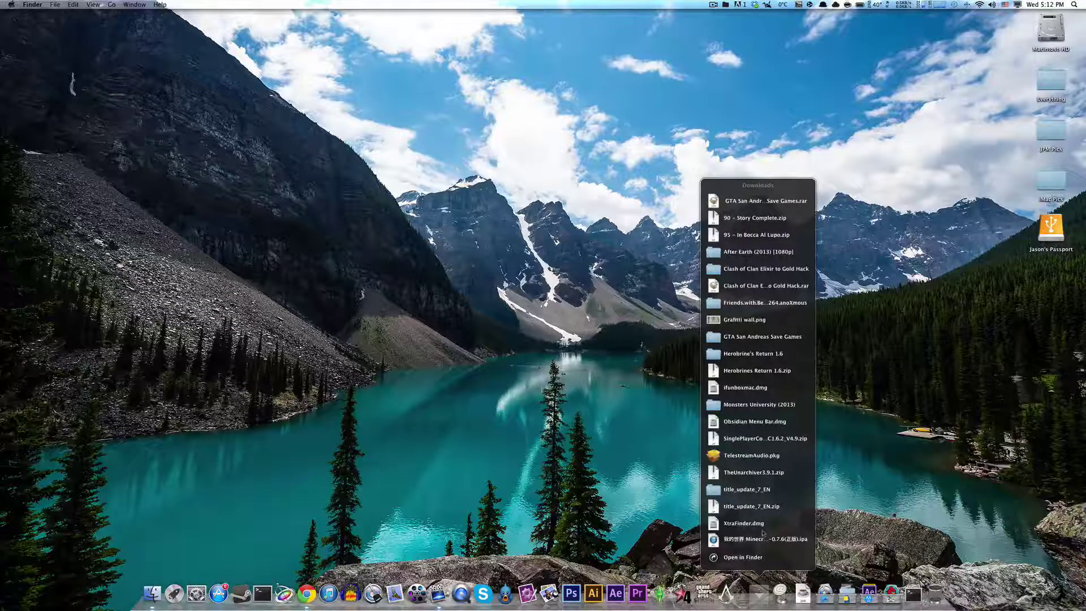
Step: Put the SinglePlayerCommands-MC1.6.2_V4.9 zip on the desktop and extract it there
left_click_drag(729, 439, 586, 376)
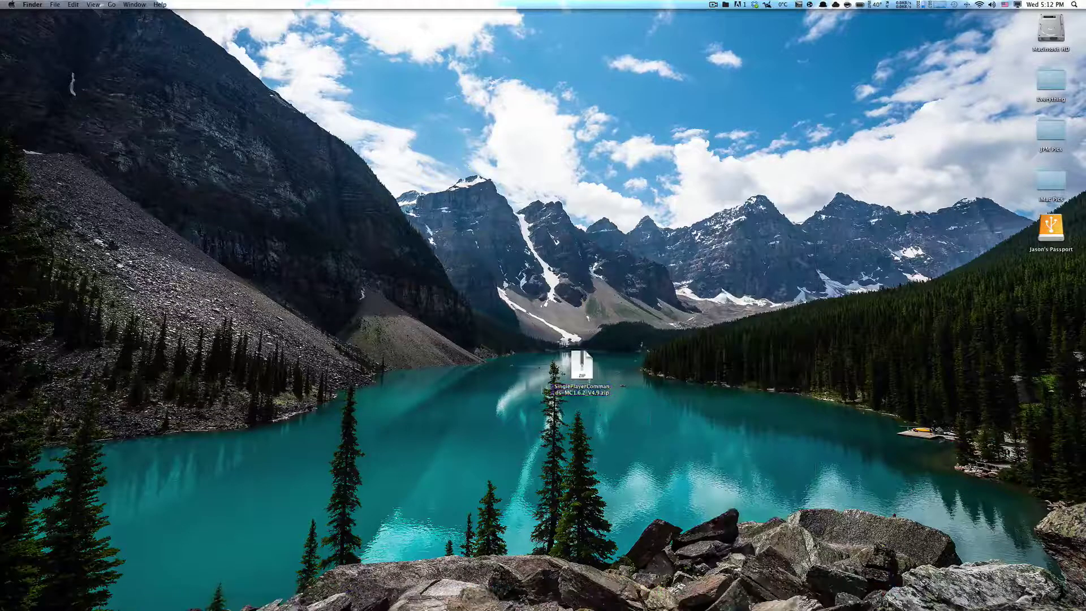
double_click(583, 368)
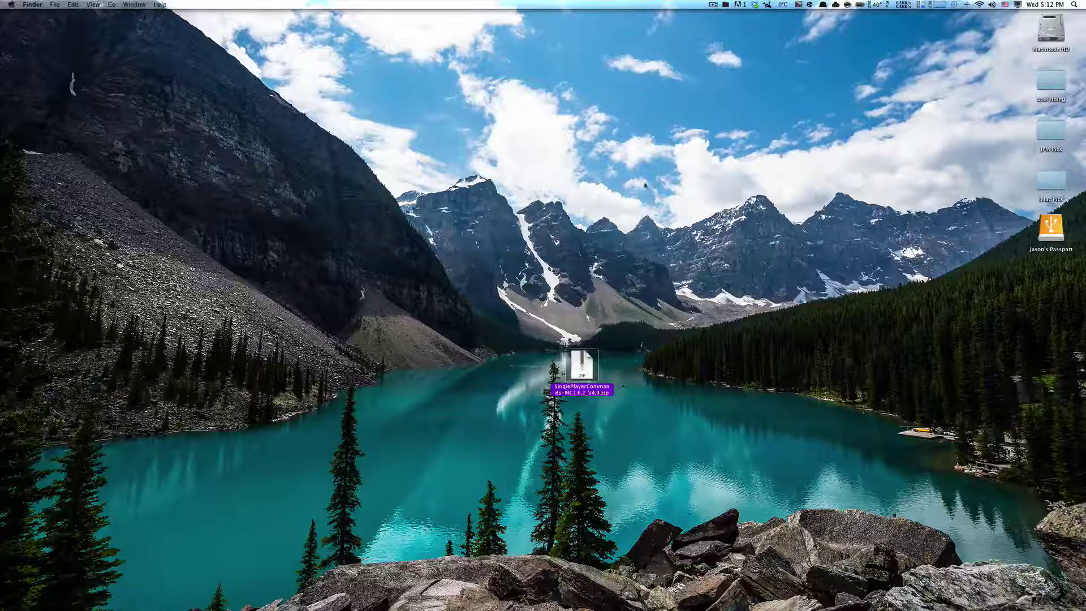
left_click_drag(588, 372, 512, 358)
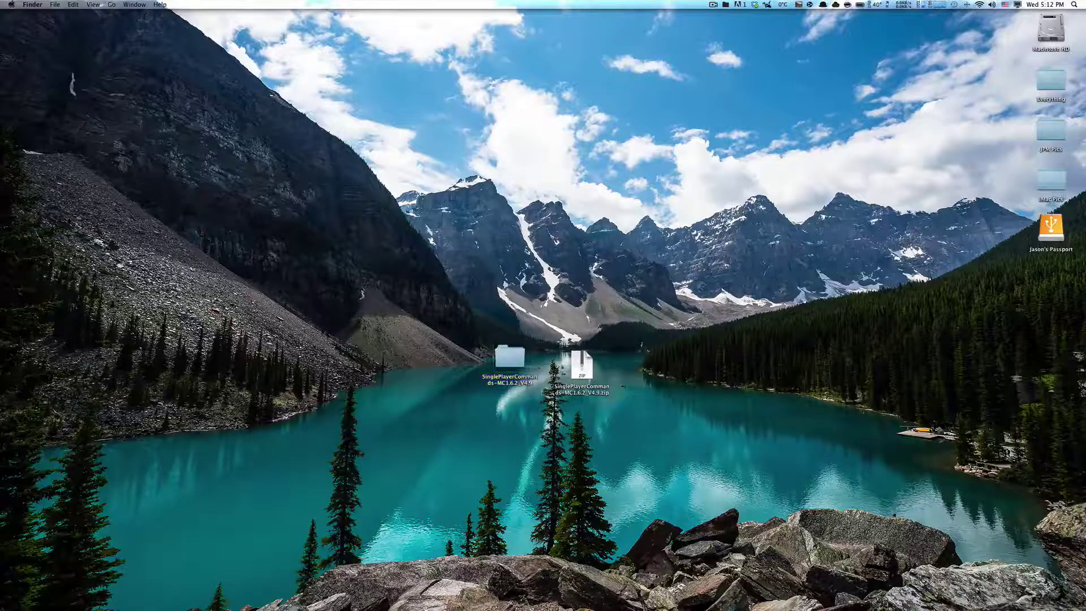
Step: Trash the SinglePlayerCommands zip and move the extracted folder to a desktop spot clear of the file window
left_click(582, 364)
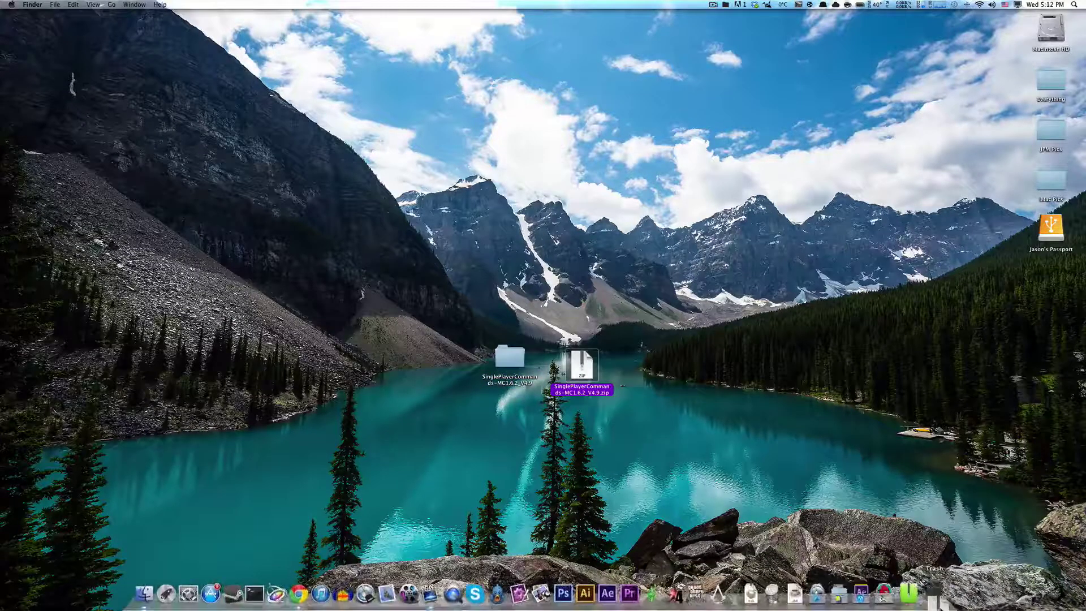
key("super+BackSpace")
left_click(152, 605)
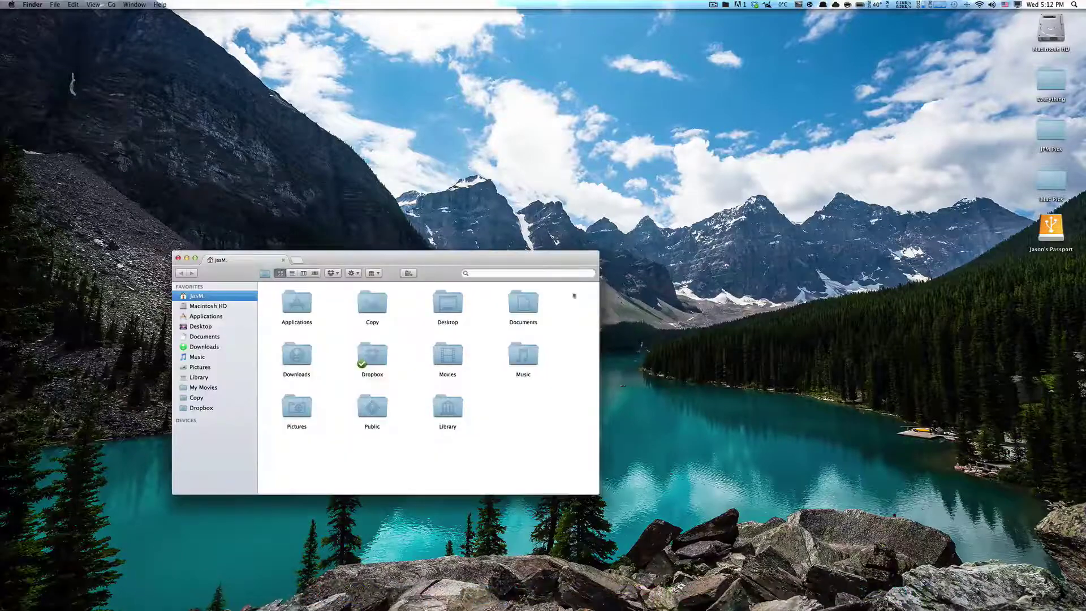
left_click(177, 258)
left_click_drag(516, 364, 690, 311)
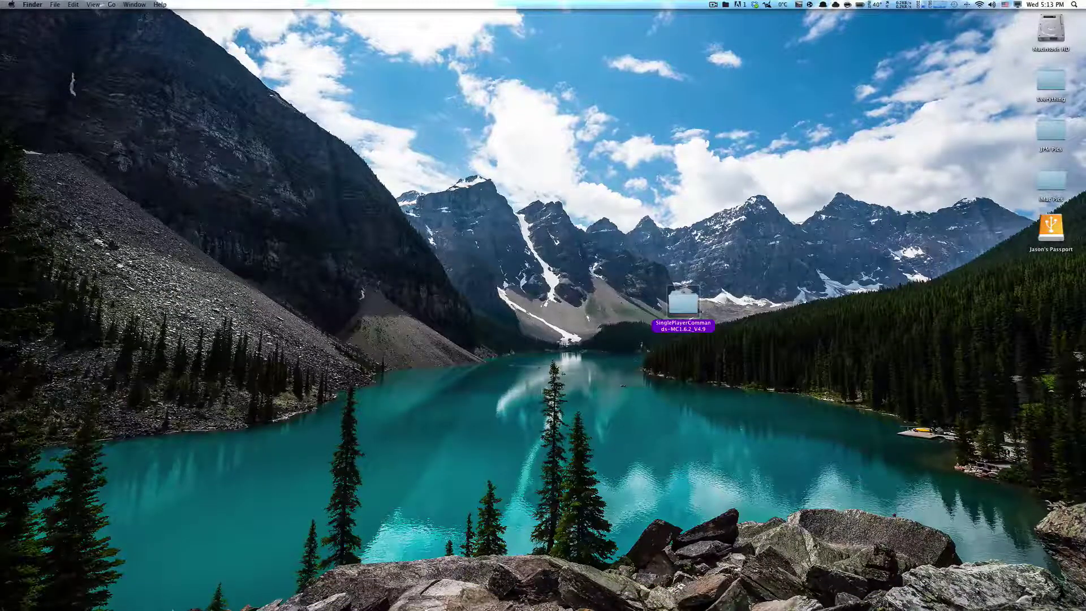
Step: Open the versions folder inside the minecraft folder in the home Library's Application Support
left_click(151, 592)
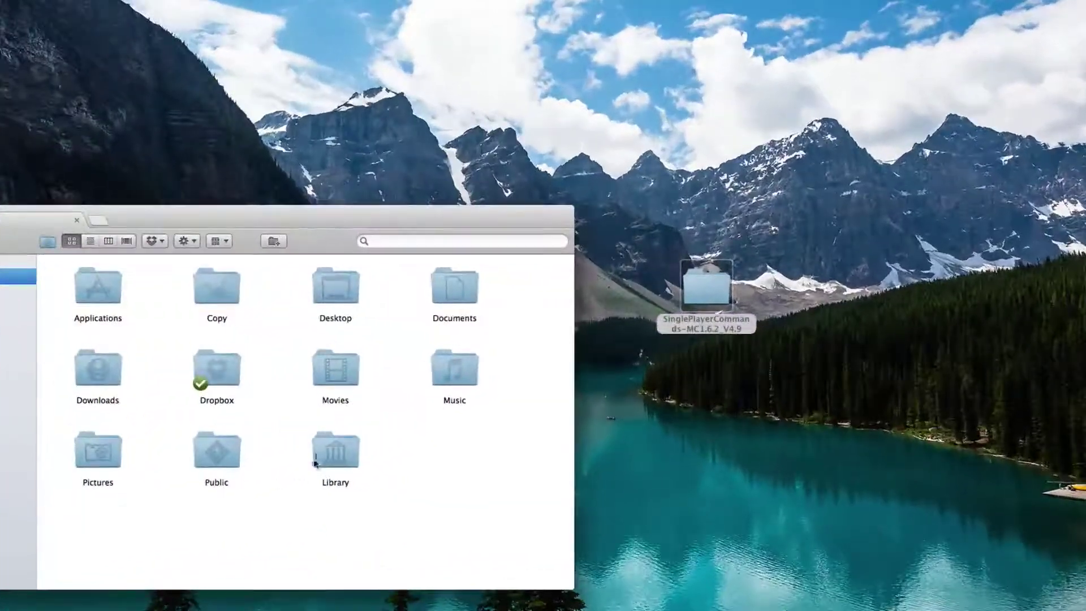
double_click(319, 445)
double_click(232, 283)
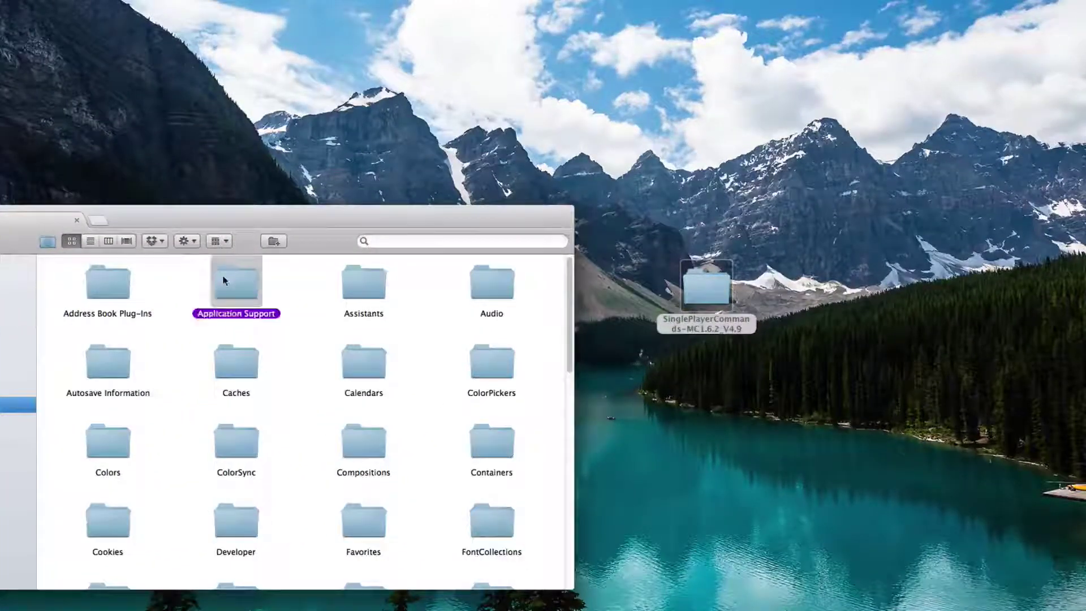
double_click(318, 448)
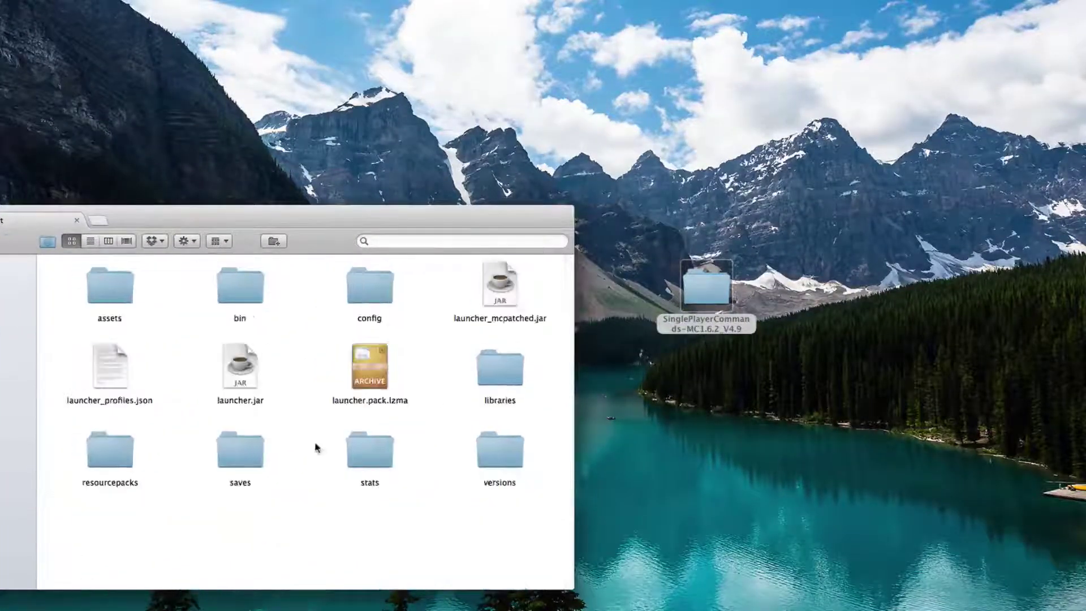
double_click(508, 467)
Step: Look inside the 1.6.2 version folder and return to the versions folder
left_click(113, 294)
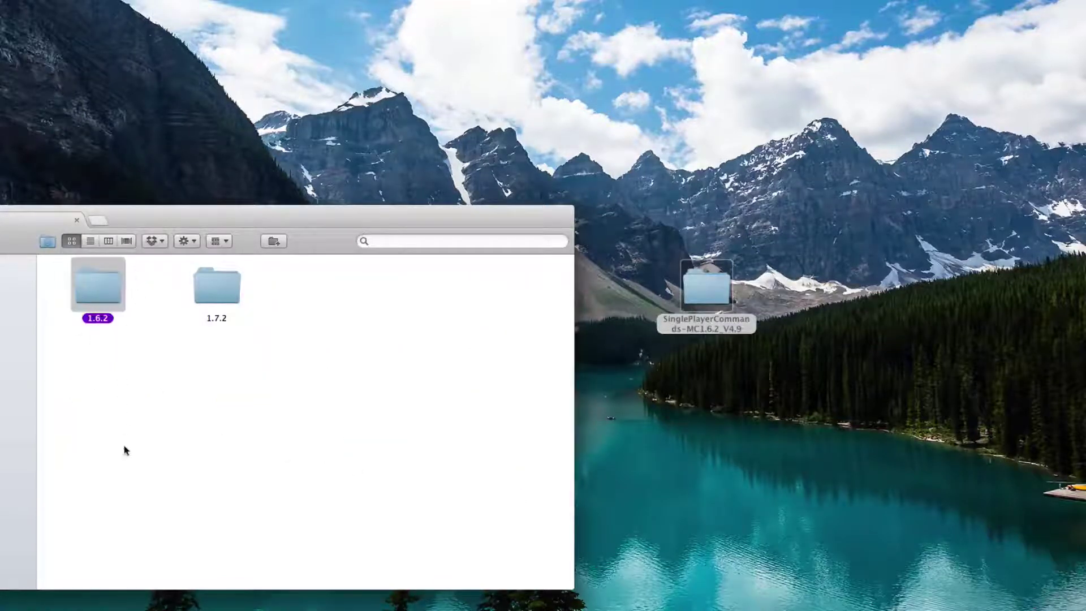
left_click(114, 460)
left_click(111, 298)
double_click(103, 277)
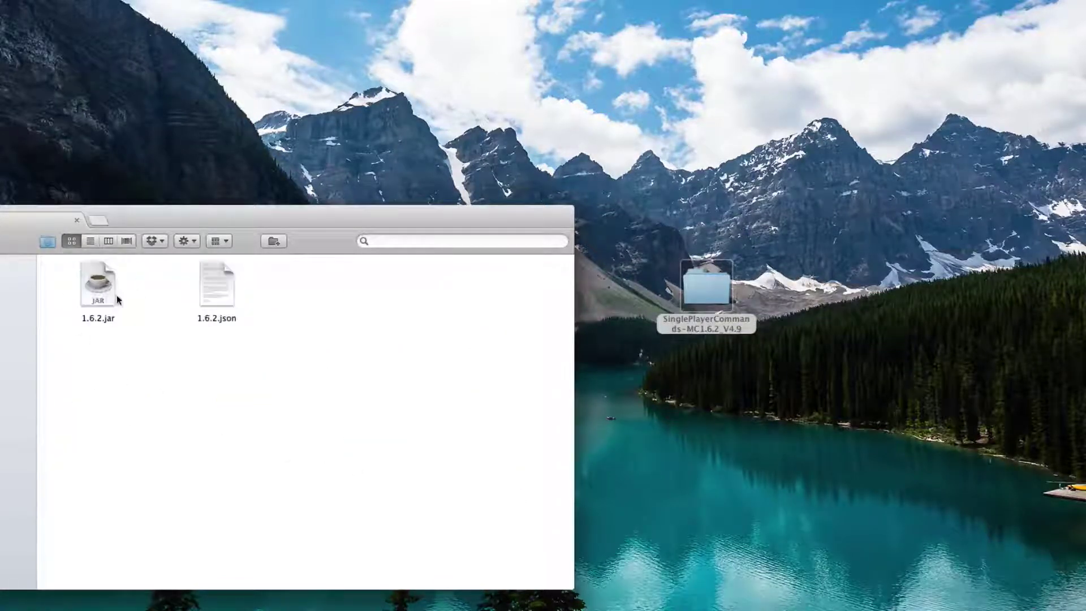
key("super+[")
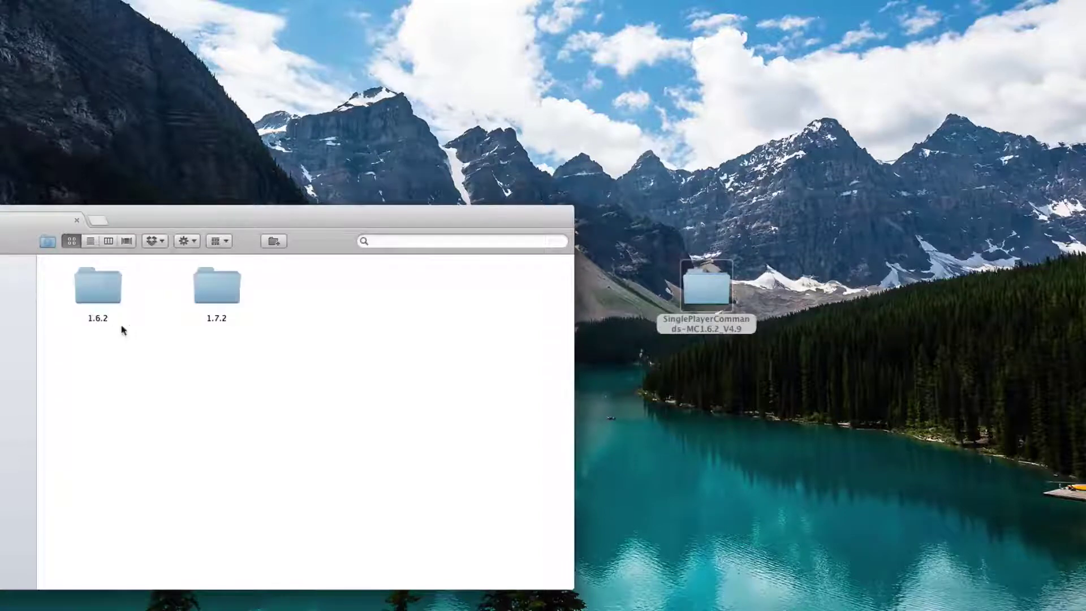
Step: Duplicate the 1.6.2 version folder and rename the copy SPC
right_click(89, 294)
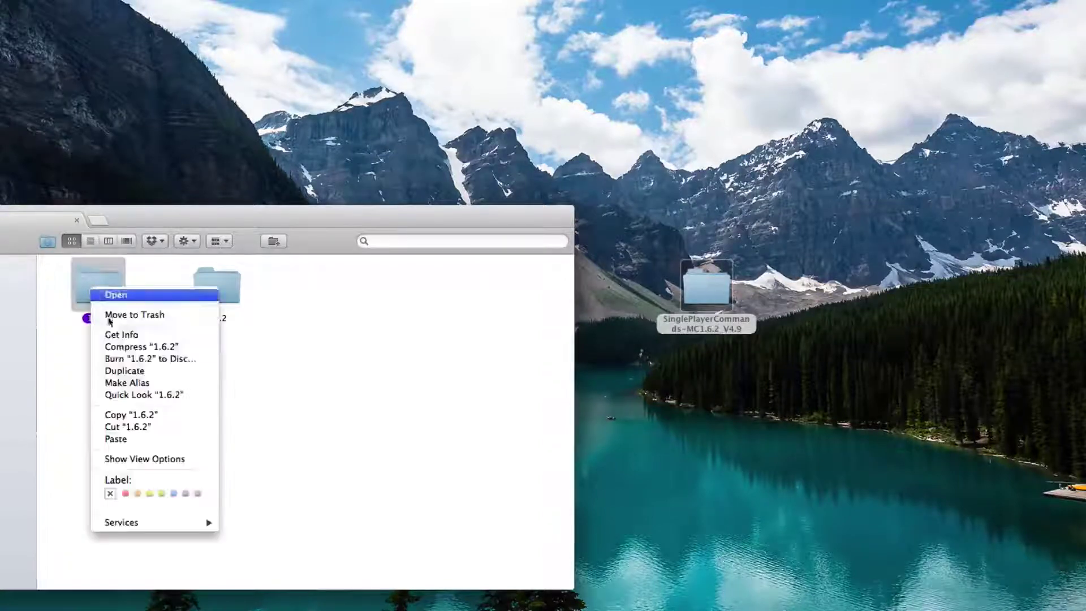
left_click(149, 373)
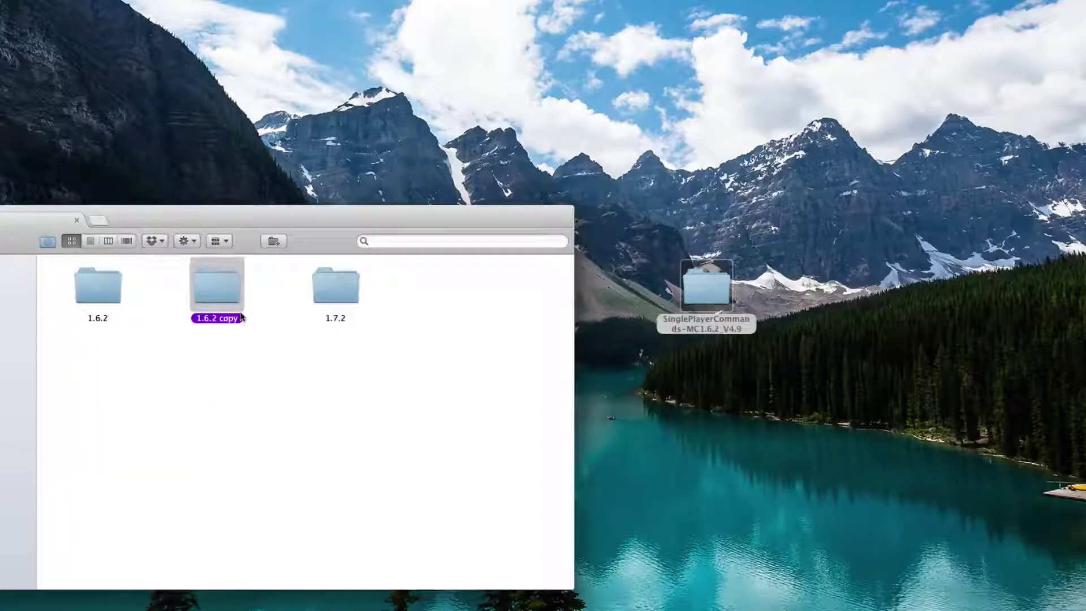
left_click(238, 318)
type("SPC")
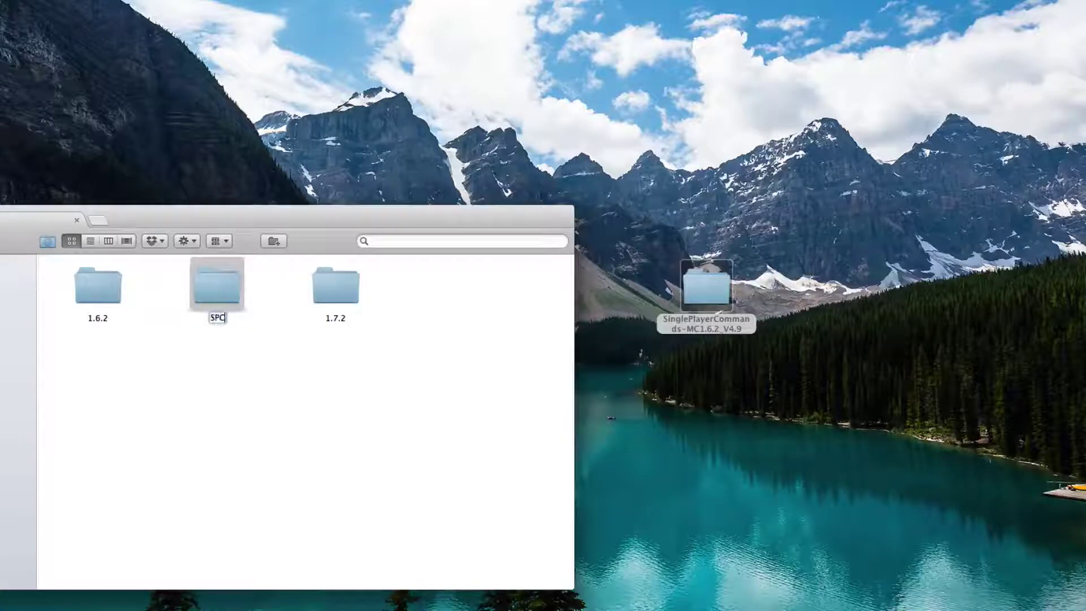
key("Return")
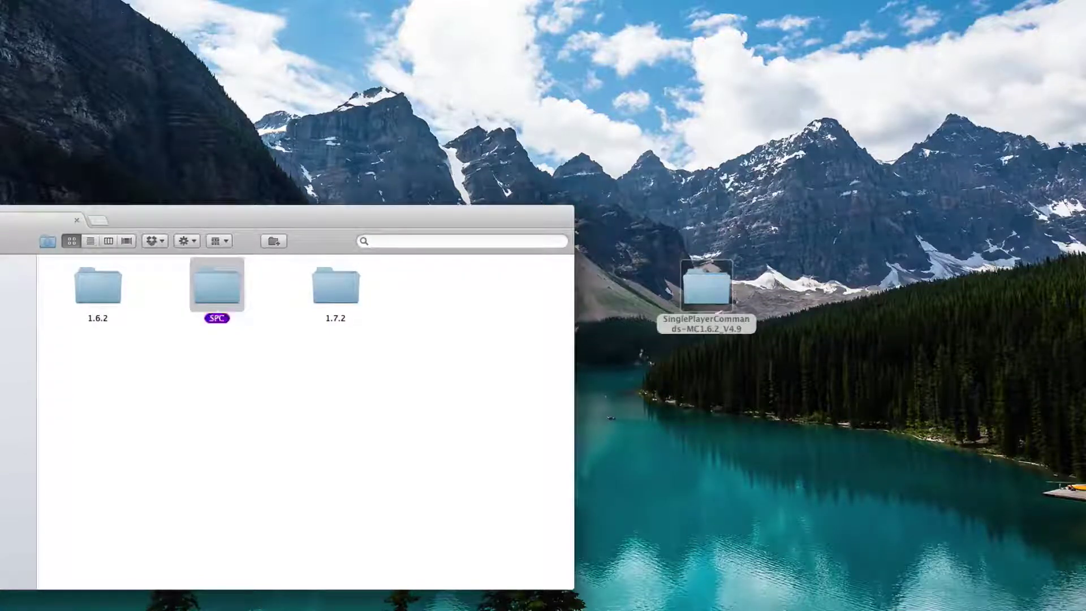
left_click_drag(330, 391, 331, 283)
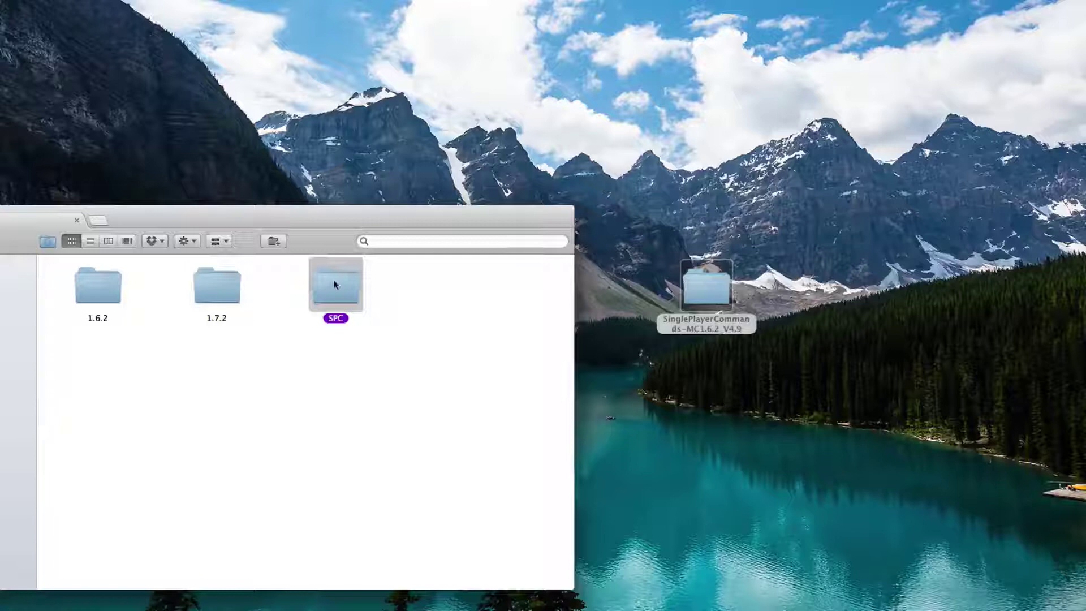
Step: Rename the jar and json files inside the SPC folder to SPC.jar and SPC.json
double_click(335, 285)
left_click(88, 305)
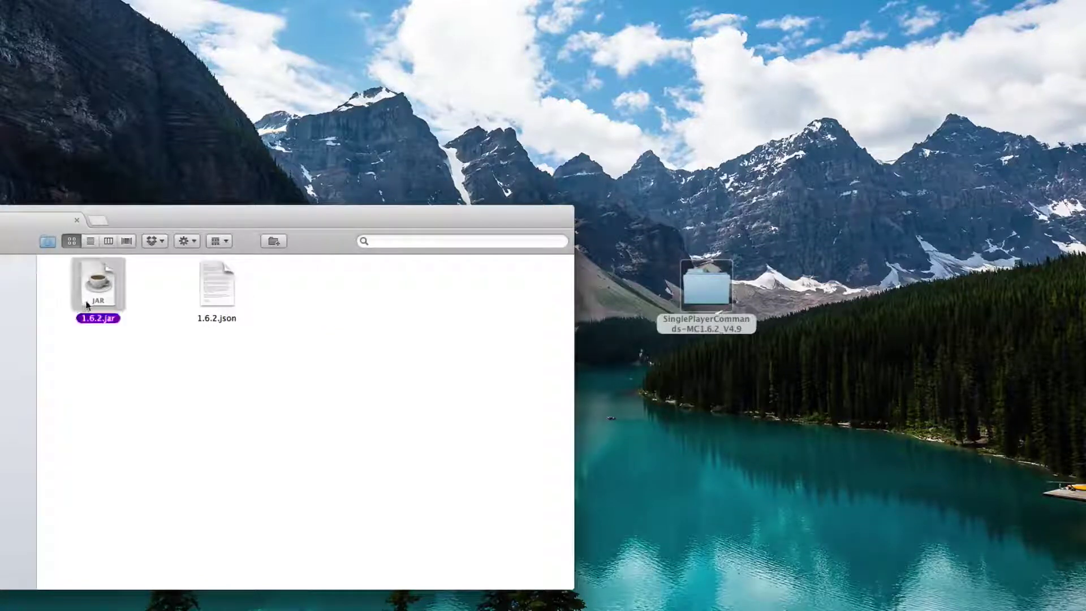
key("Return")
type("SPC")
key("Return")
key("Left")
key("Return")
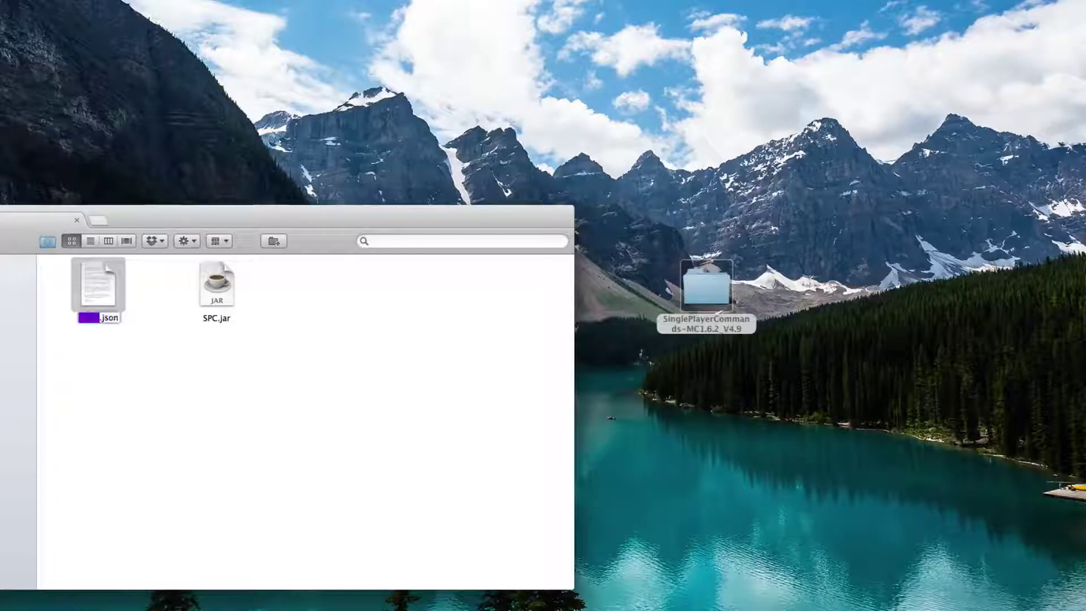
type("SPC")
key("Return")
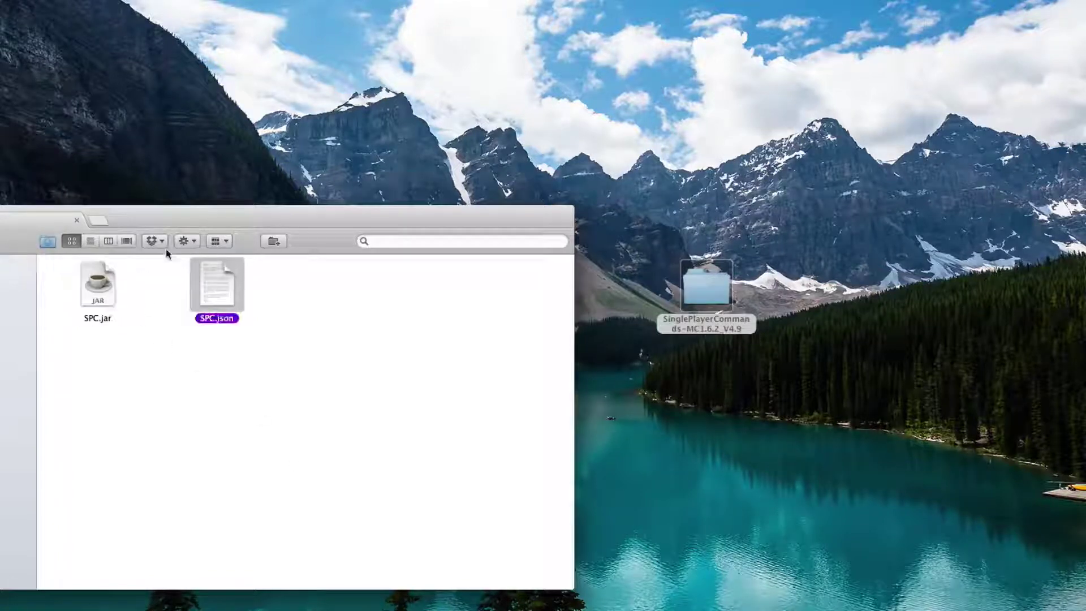
Step: Set the id value in SPC.json to "SPC", save the file and quit the text editor
right_click(236, 278)
left_click(239, 283)
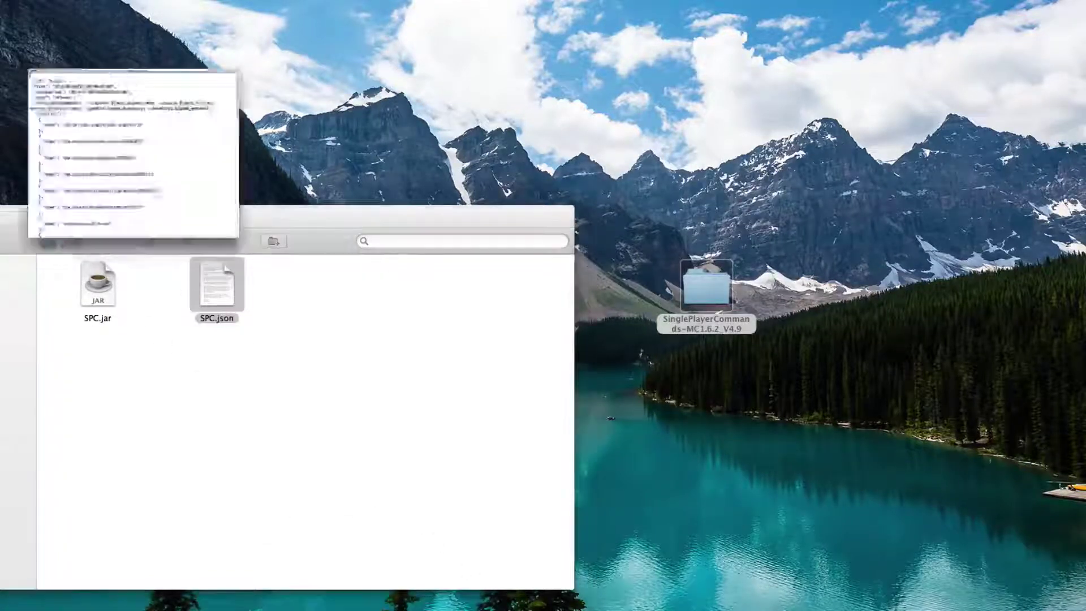
left_click_drag(0, 0, 130, 289)
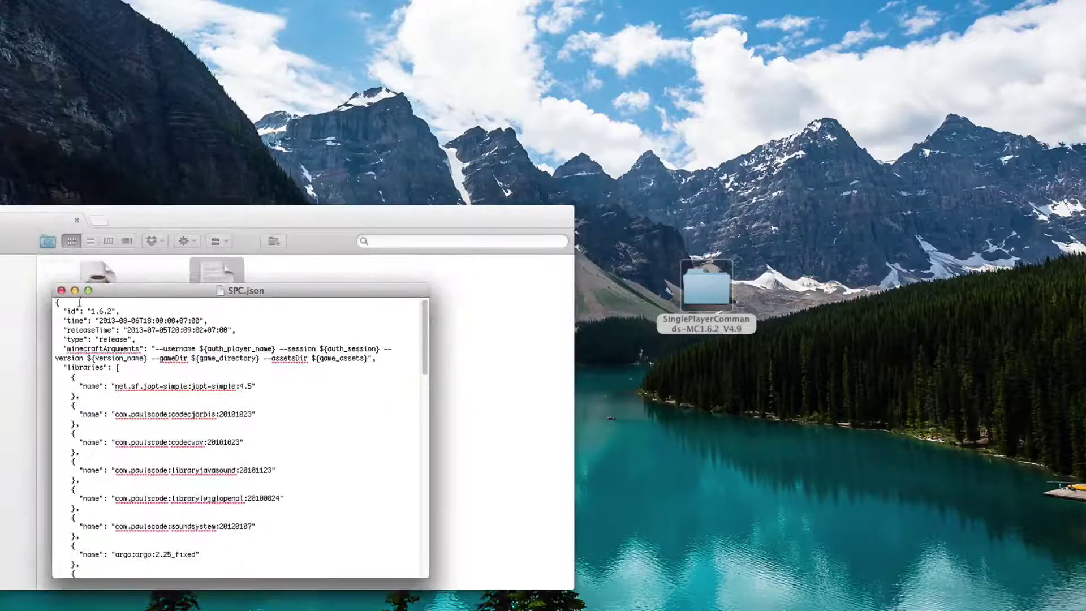
left_click_drag(66, 311, 232, 321)
left_click(111, 310)
double_click(100, 310)
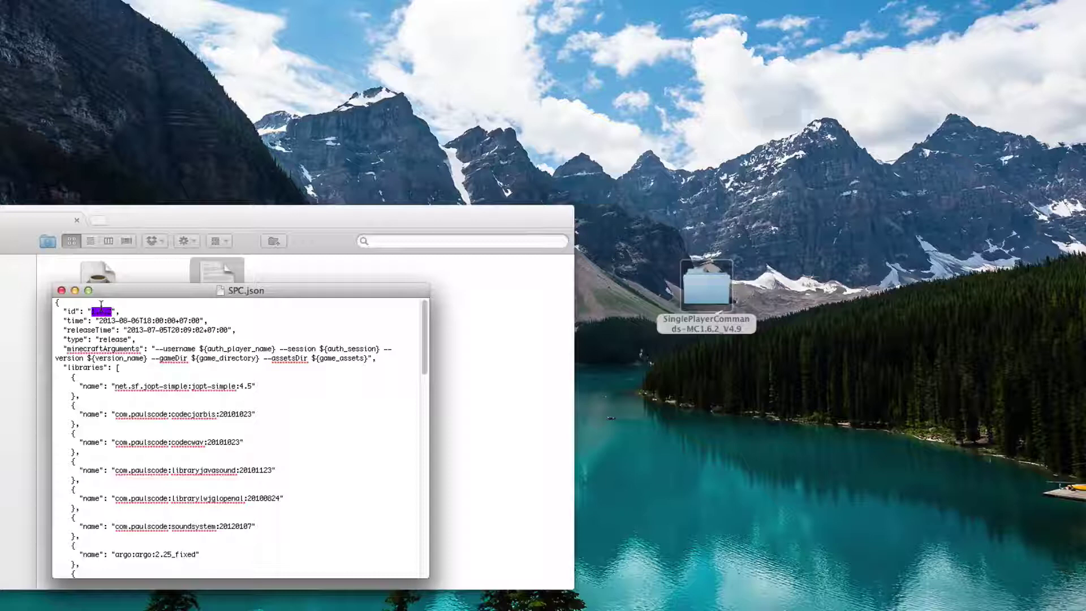
type("SPC")
key("super+s")
key("super+q")
Step: Change the extension of SPC.jar to .zip and accept the new extension
left_click_drag(156, 387, 89, 276)
left_click_drag(79, 436, 103, 262)
left_click_drag(95, 348, 101, 232)
left_click_drag(110, 393, 100, 231)
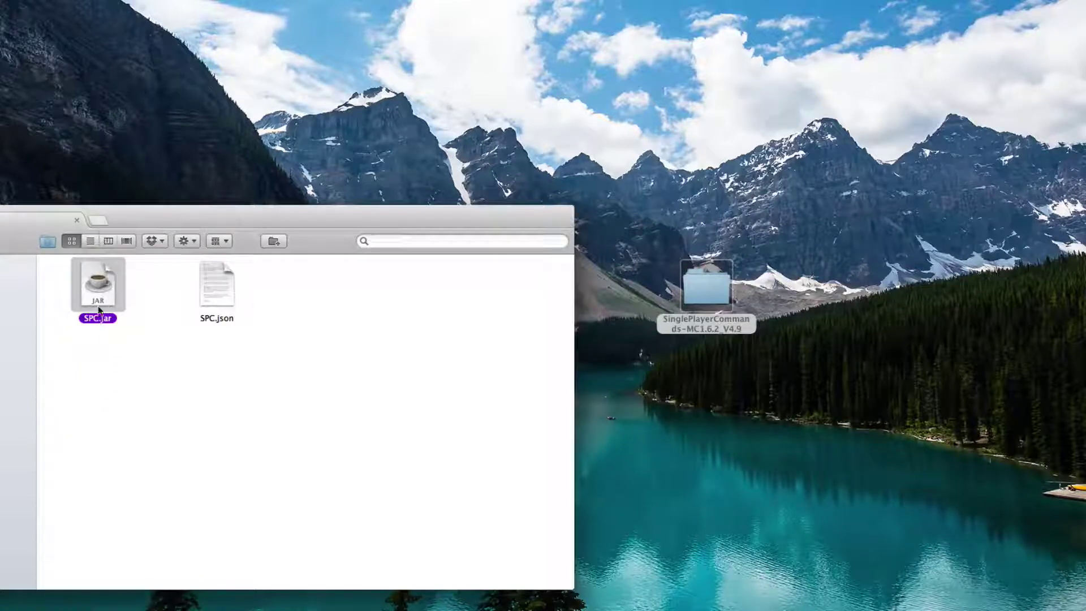
key("Return")
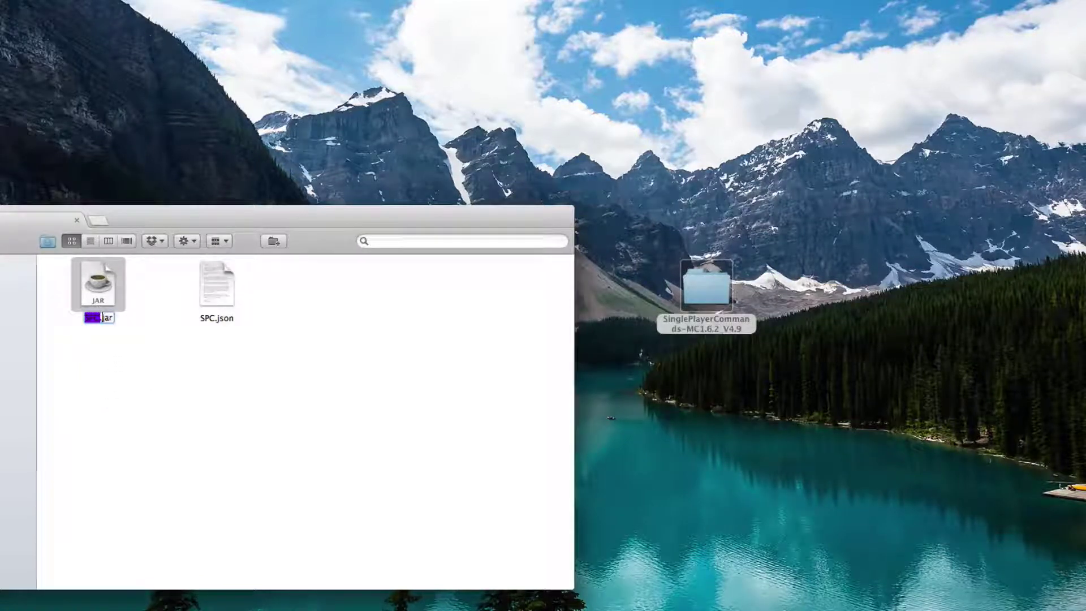
left_click_drag(102, 317, 128, 316)
type("zip")
key("Return")
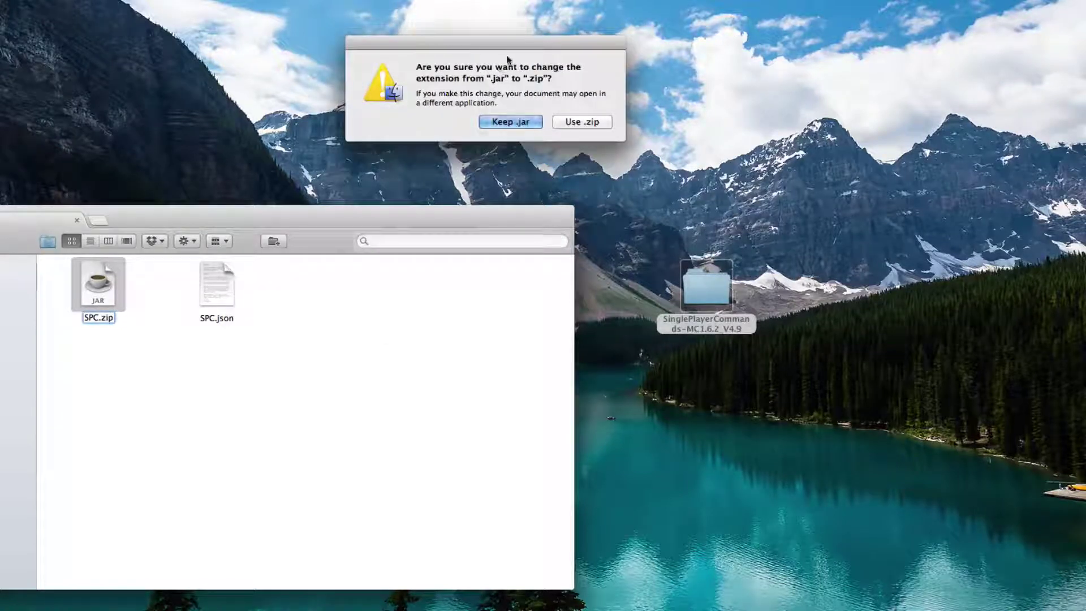
left_click(380, 322)
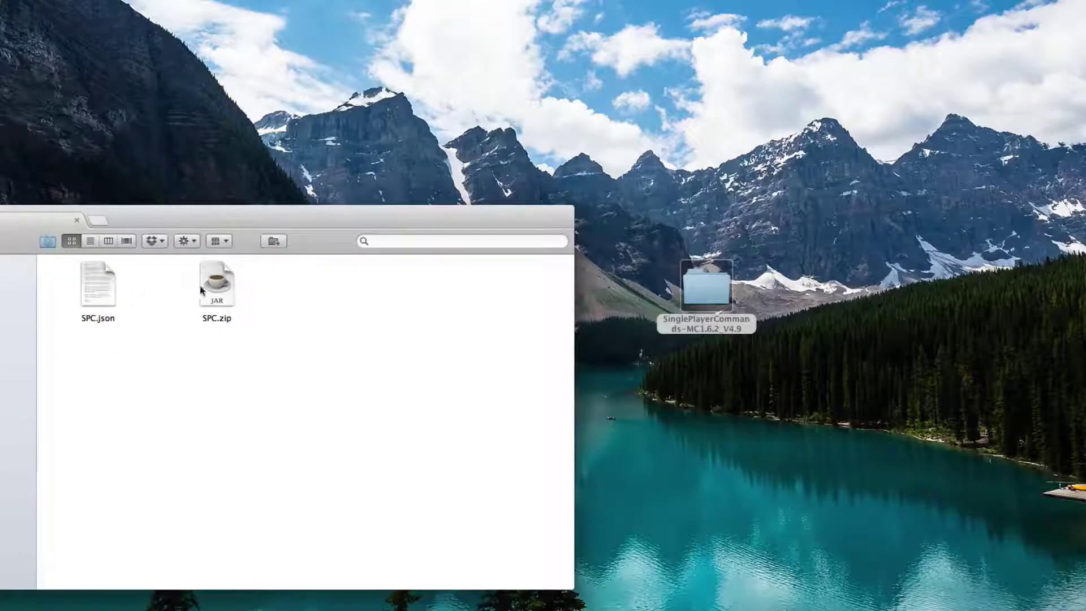
Step: Extract SPC.zip in the SPC version folder and move the archive to the Trash
double_click(211, 286)
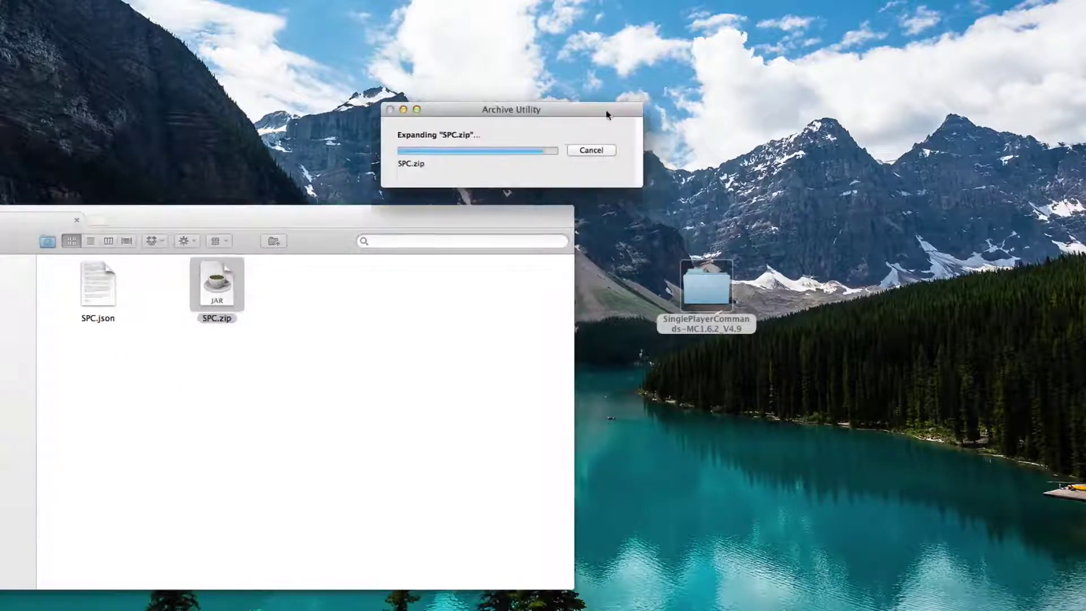
left_click(328, 325)
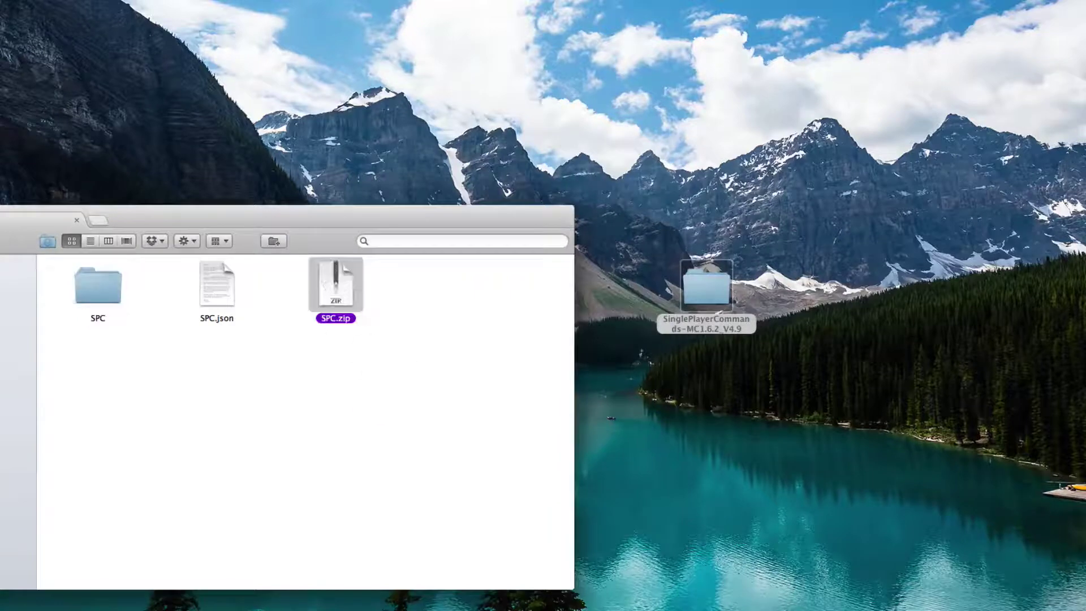
key("super+BackSpace")
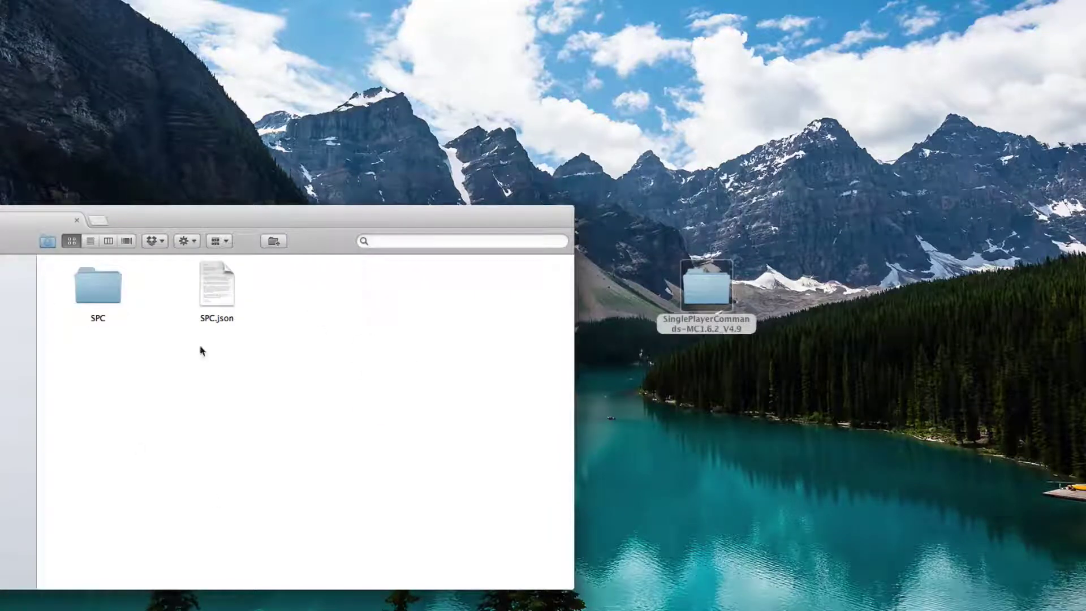
Step: Move the META-INF folder inside the extracted SPC folder to the Trash
double_click(114, 296)
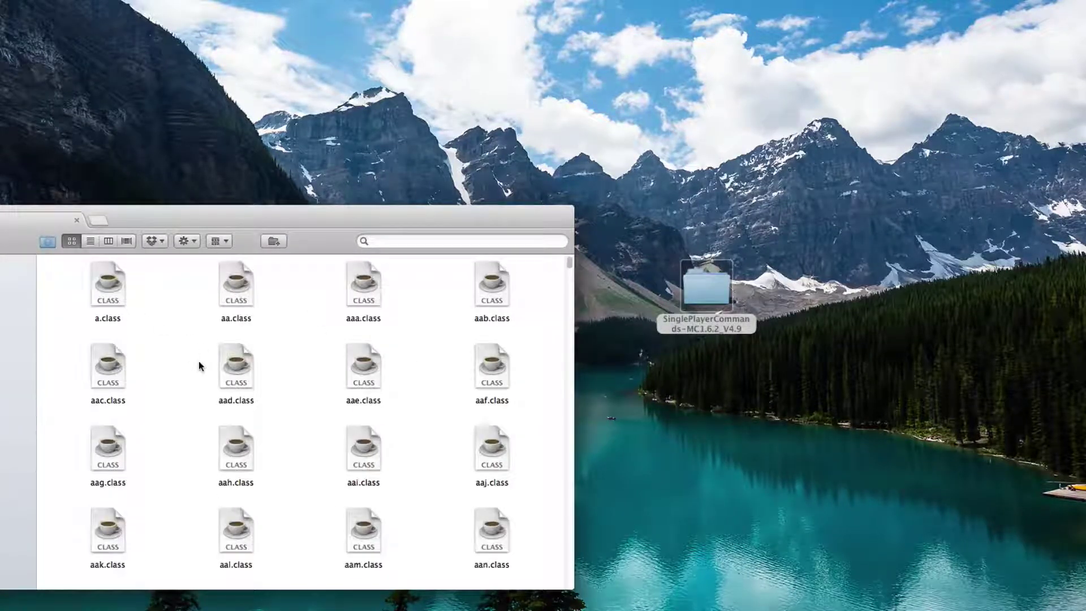
type("me")
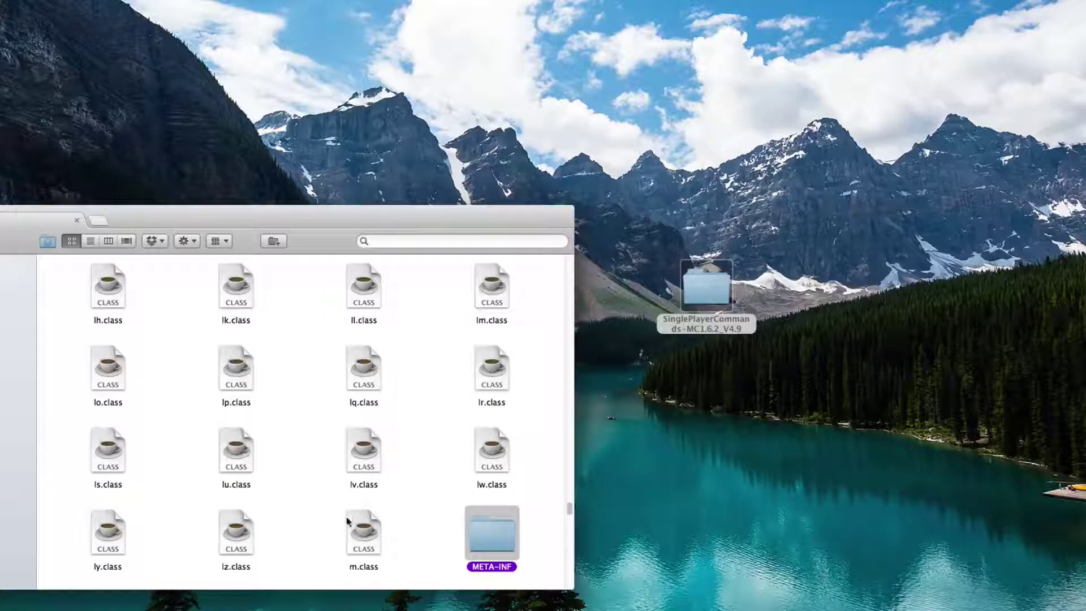
right_click(508, 527)
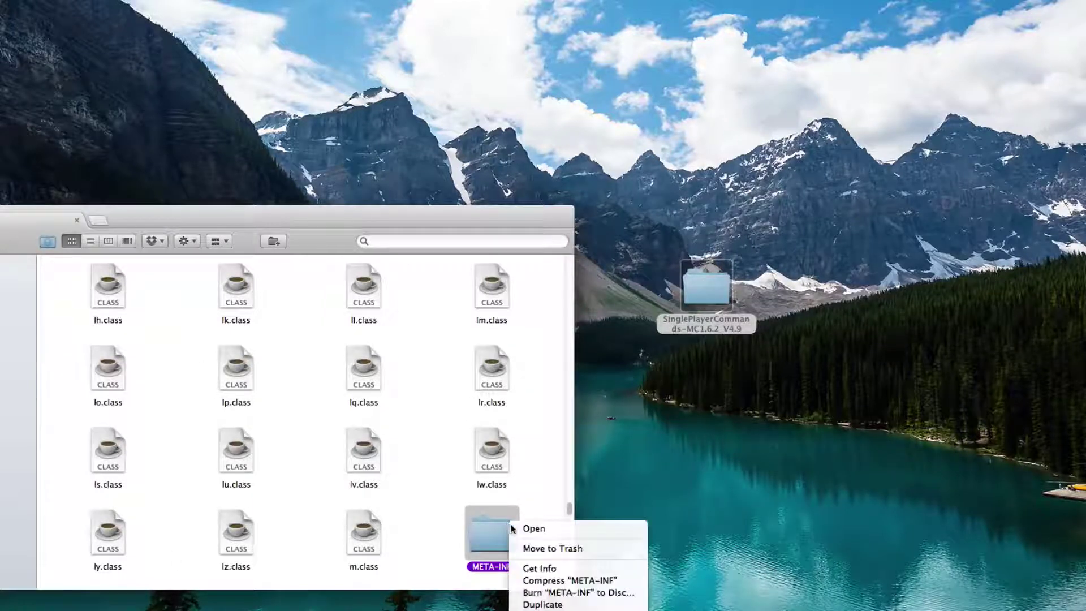
left_click(535, 547)
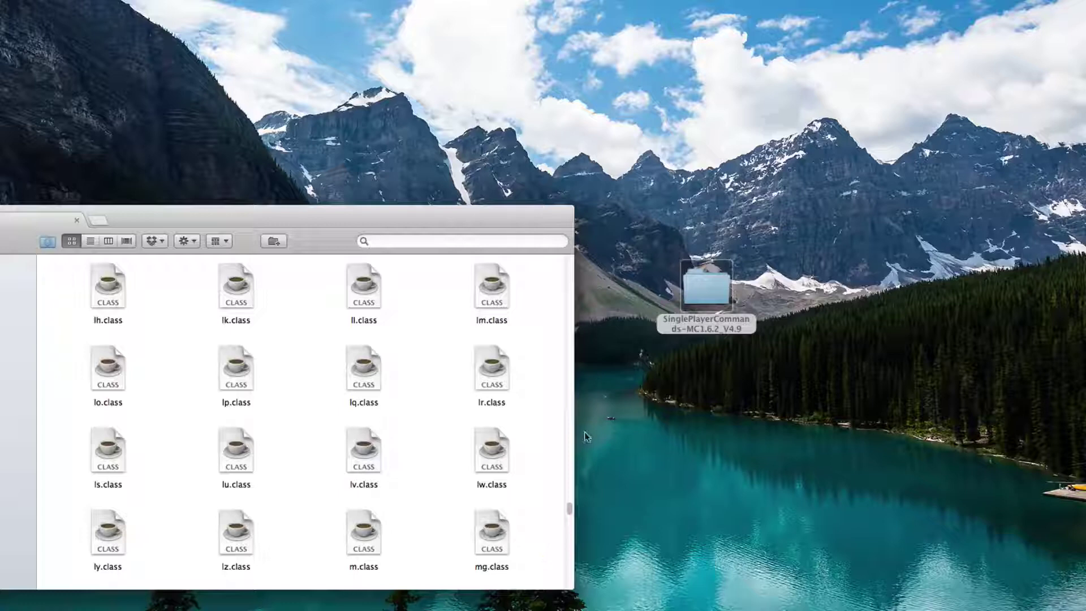
Step: Open the SinglePlayerCommands-MC1.6.2_V4.9 folder and move readme.txt and terms.txt to the Trash
double_click(715, 283)
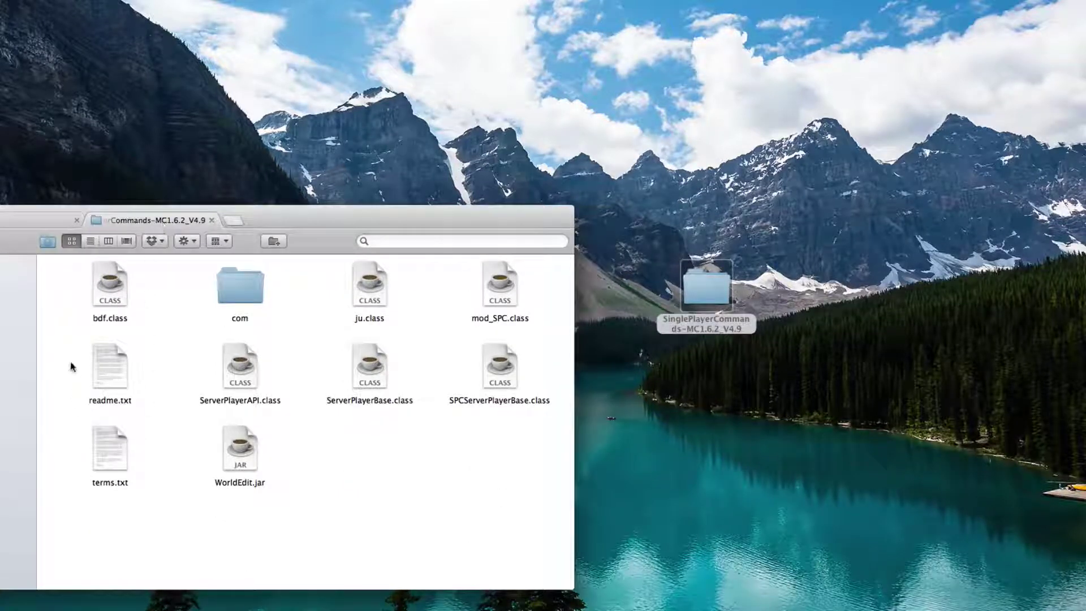
left_click_drag(71, 363, 127, 462)
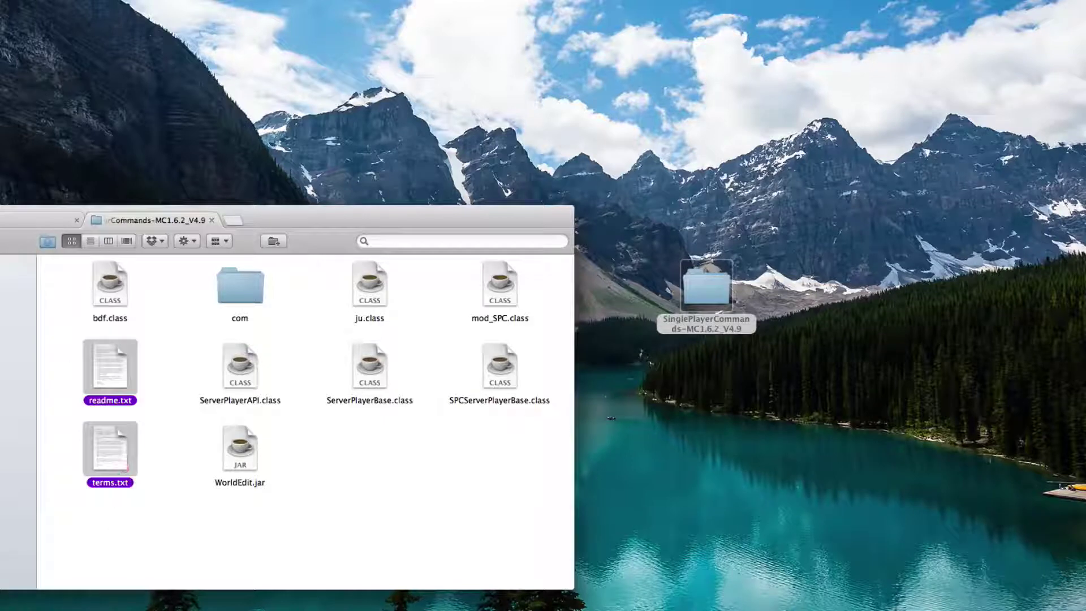
key("super+BackSpace")
Step: Separate the mod folder into its own window beside the SPC folder and move WorldEdit.jar to the desktop
left_click_drag(178, 222, 866, 211)
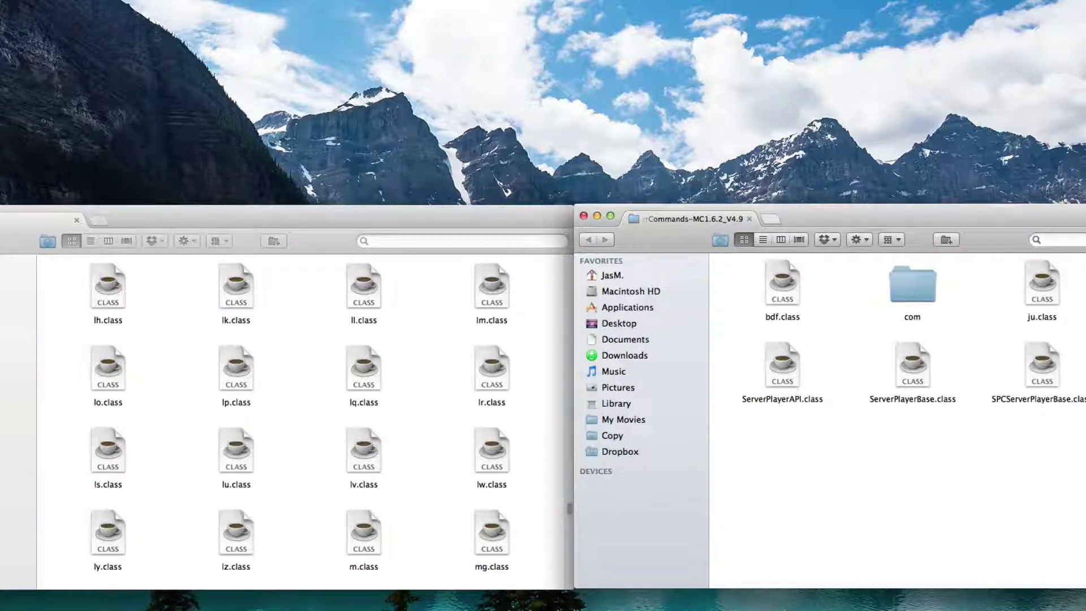
left_click_drag(1083, 351, 501, 85)
left_click(590, 89)
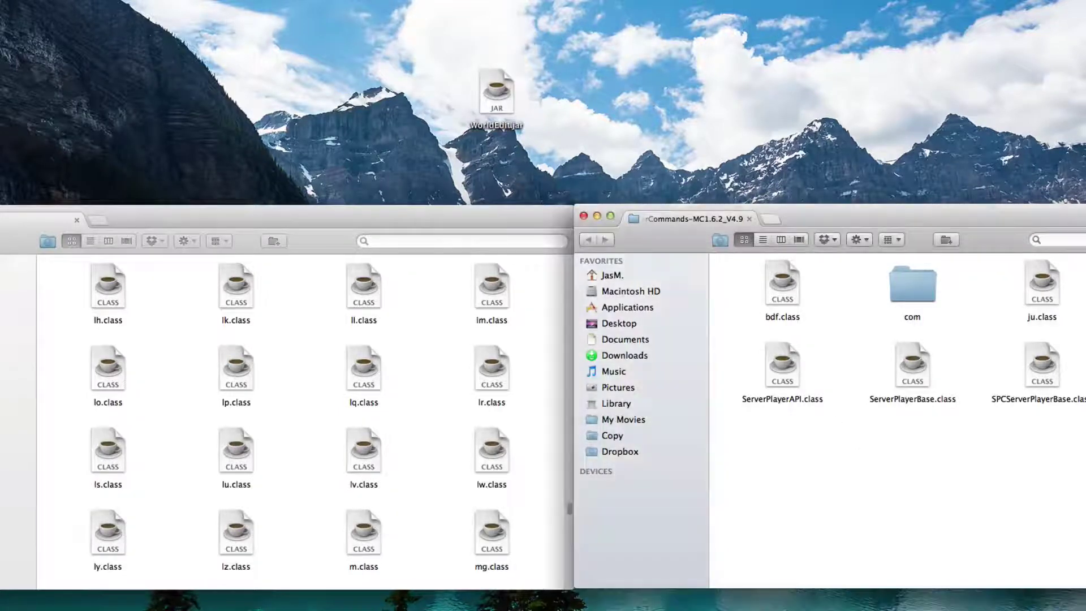
Step: Move all remaining mod files into the extracted SPC folder, replacing every existing item, and close the mod folder window
key("super+a")
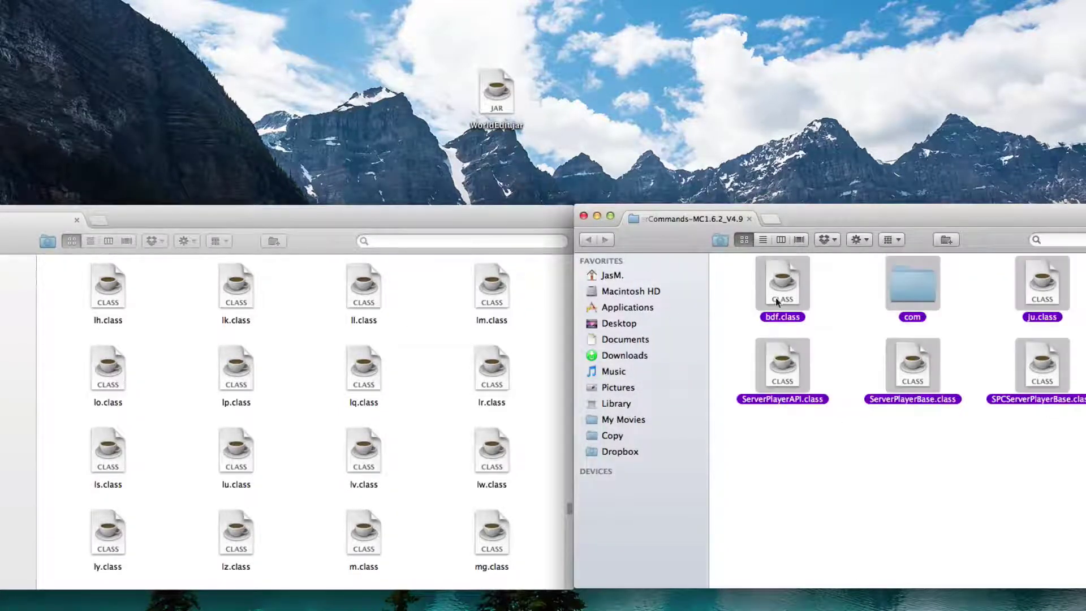
left_click_drag(778, 301, 129, 342)
left_click(431, 313)
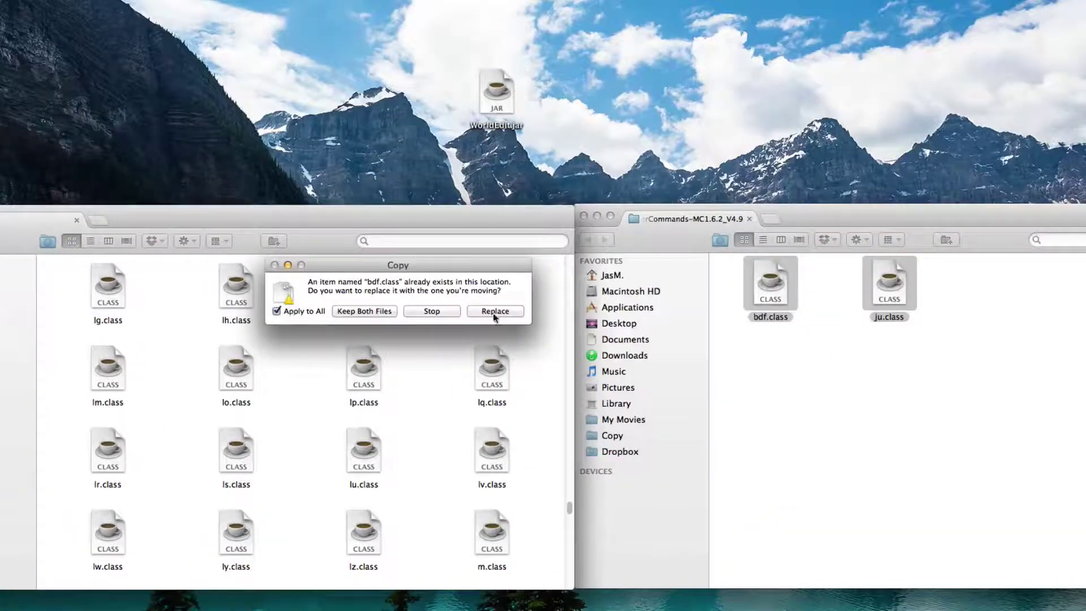
left_click(493, 313)
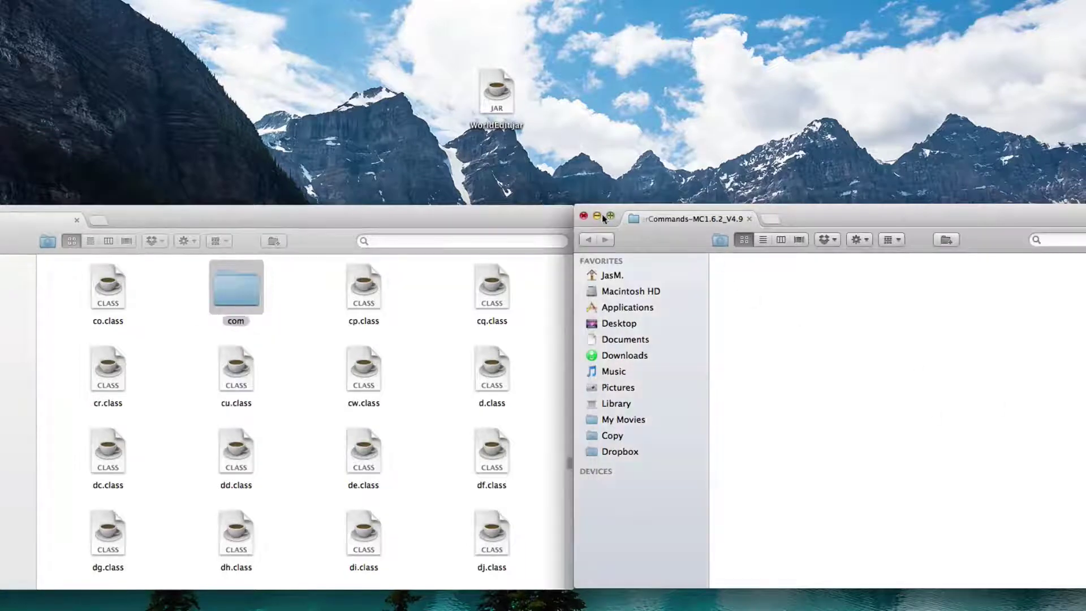
left_click(583, 217)
Step: Compress all items in the extracted SPC folder into one zip archive
left_click(184, 327)
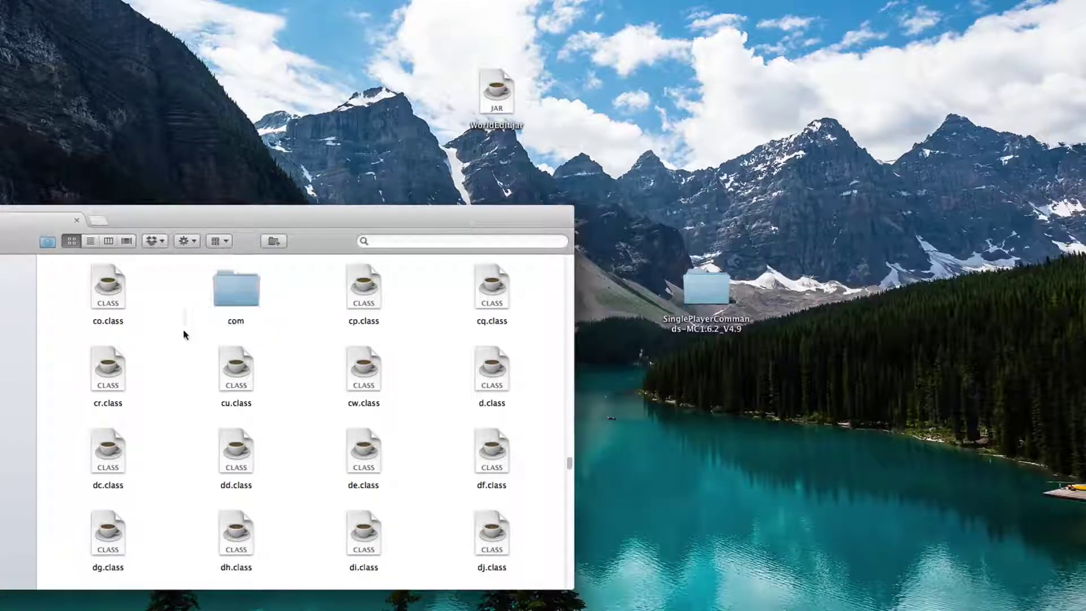
key("super+a")
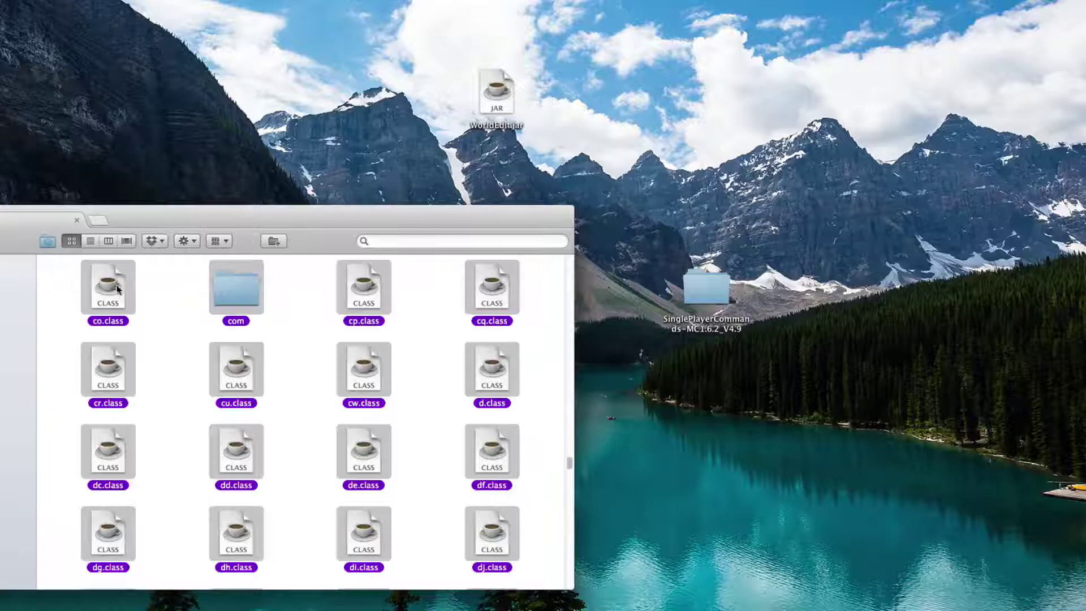
scroll(311, 383, "up", 15)
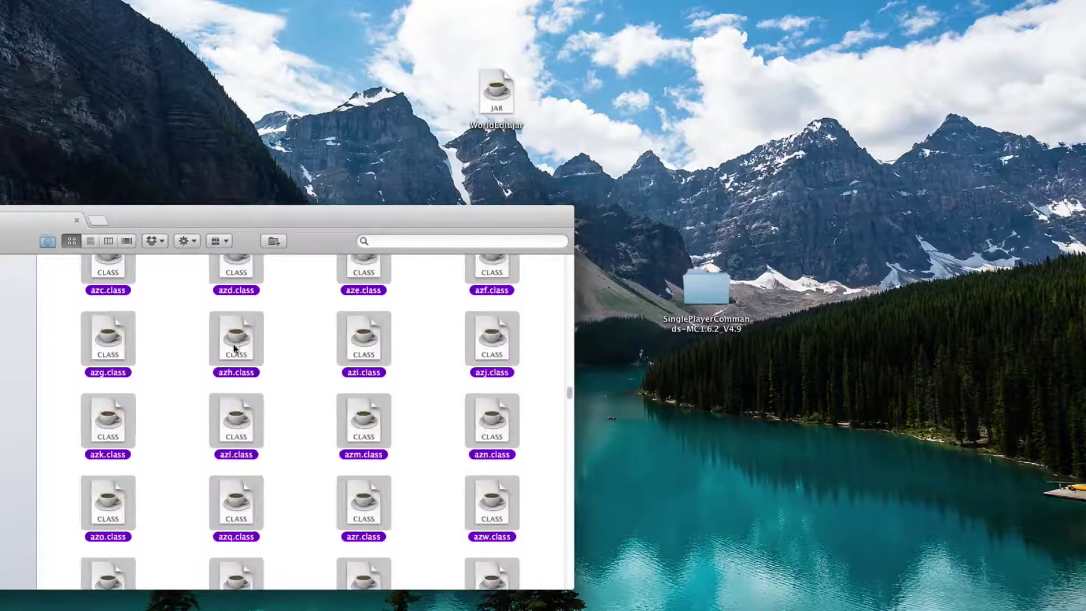
right_click(234, 344)
left_click(290, 434)
left_click(333, 417)
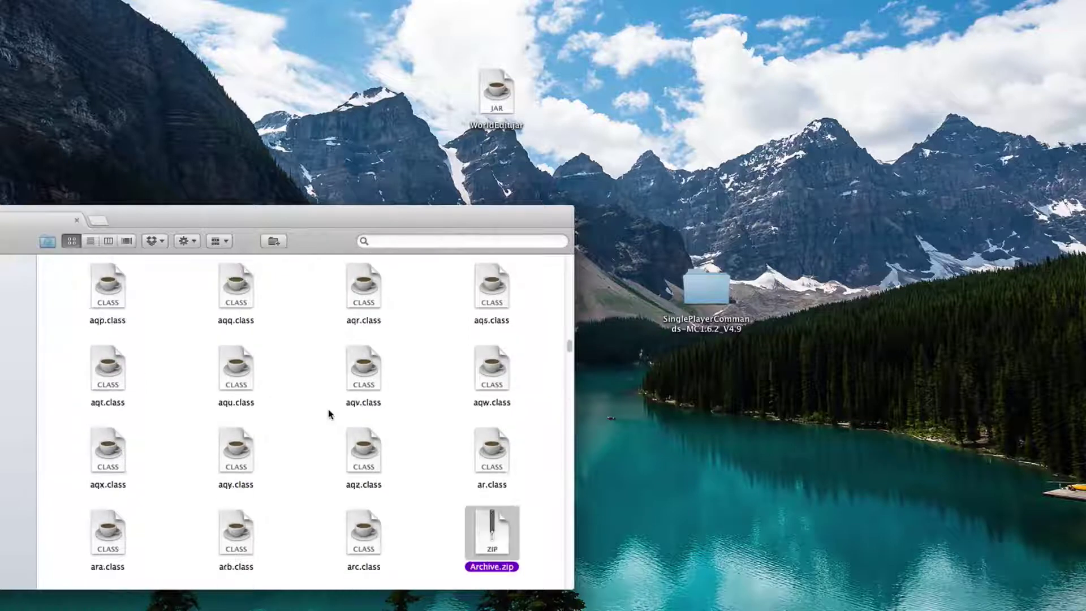
Step: Replace the extracted SPC folder in the SPC version folder with Archive.zip, sending the old folder to the Trash
left_click_drag(503, 535, 383, 86)
key("super+Up")
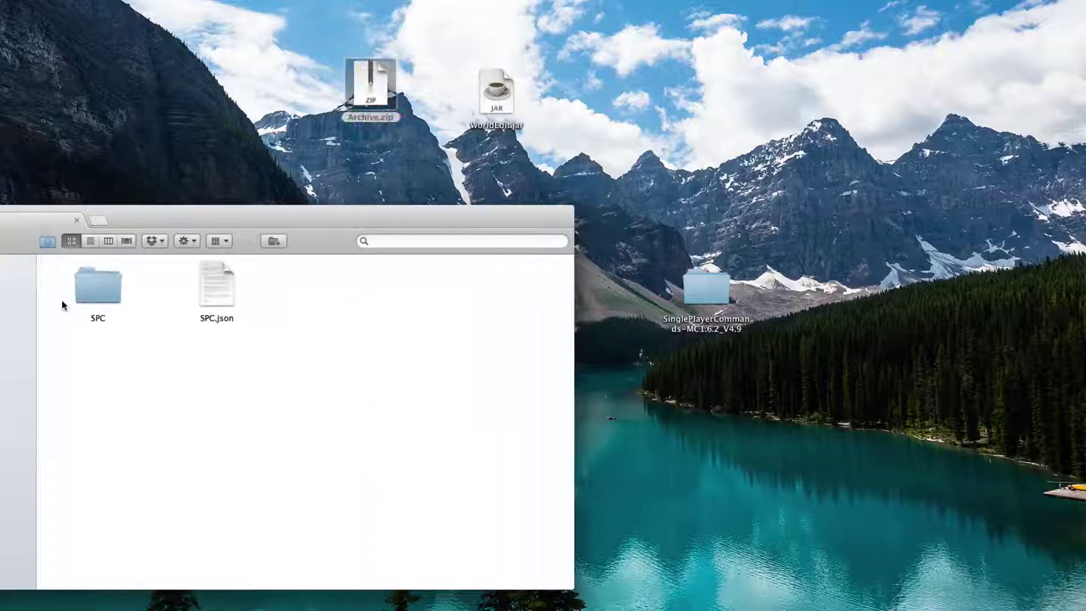
key("super+BackSpace")
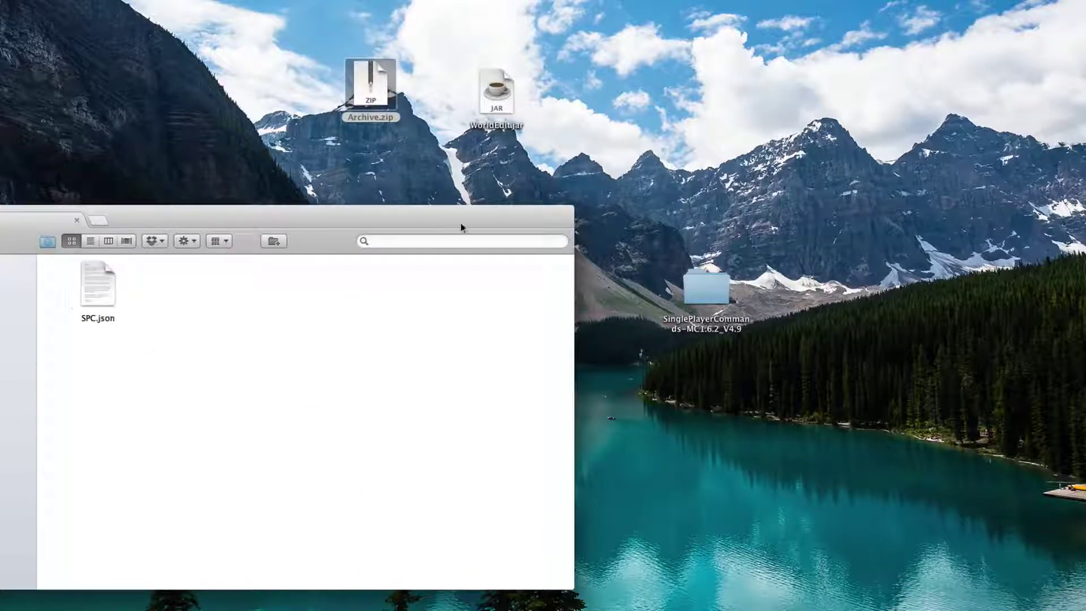
left_click_drag(370, 85, 132, 295)
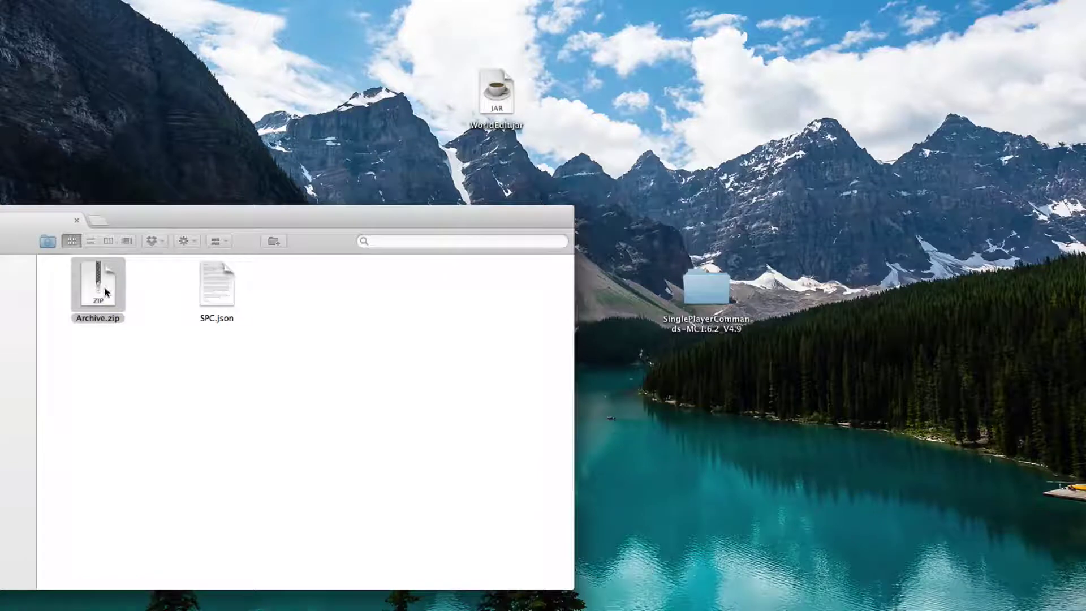
Step: Rename Archive.zip as SPC.jar and accept the .jar extension
left_click(105, 292)
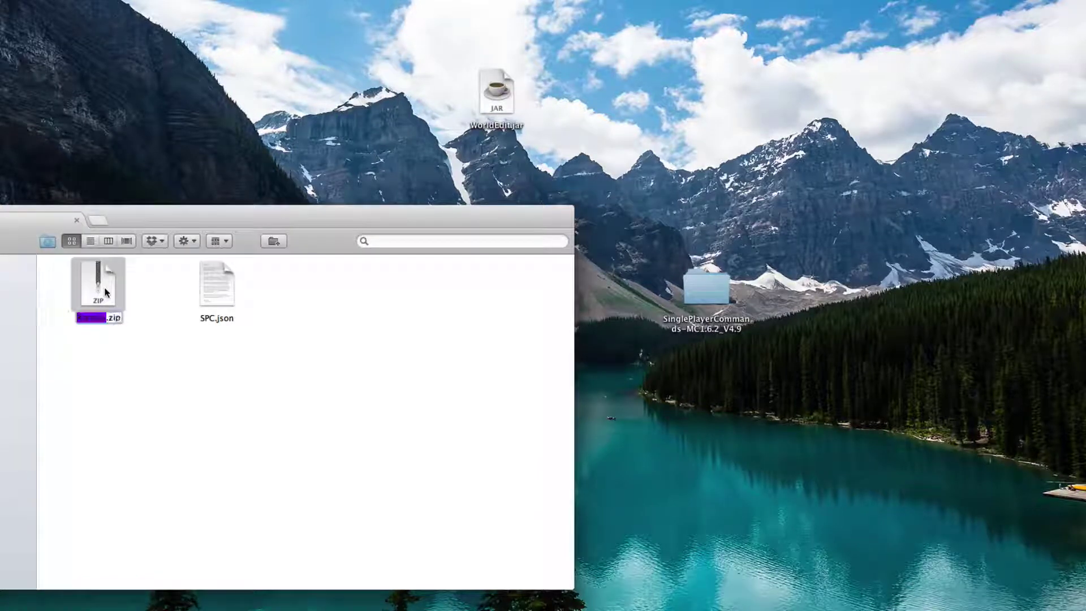
key("Return")
type("SPC")
left_click_drag(101, 318, 240, 339)
type("jar")
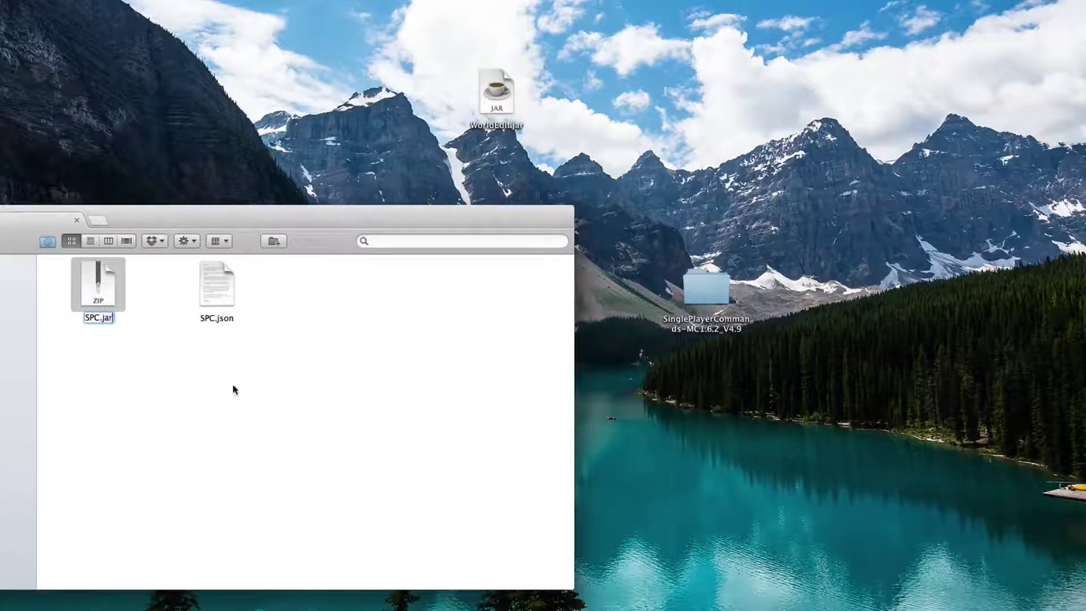
key("Return")
left_click_drag(428, 42, 211, 304)
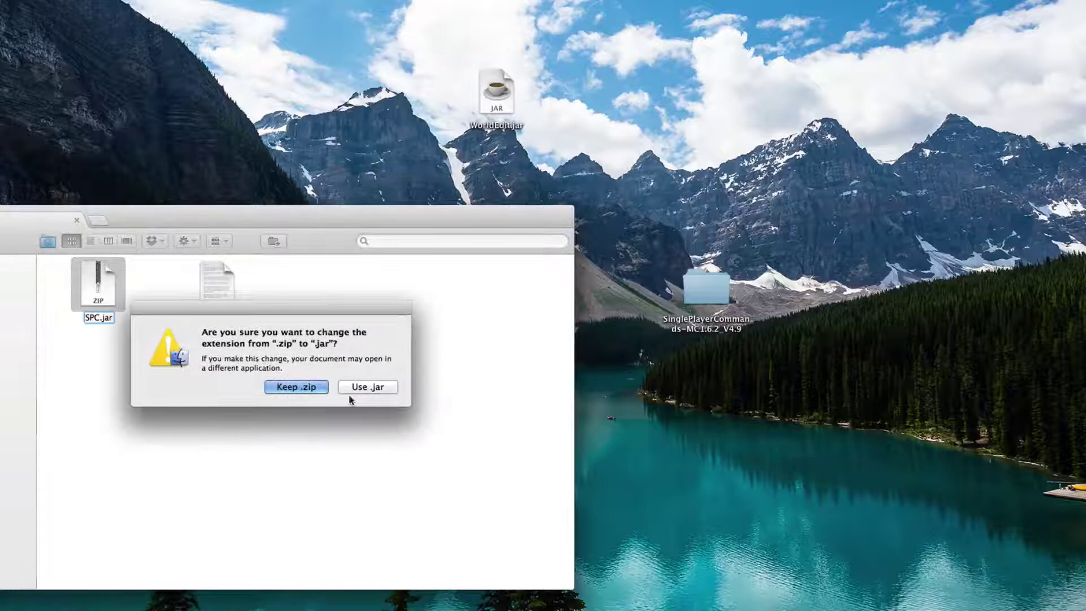
left_click(374, 387)
Step: Check the file type and full name of SPC.jar in its file information and close the information window
right_click(101, 287)
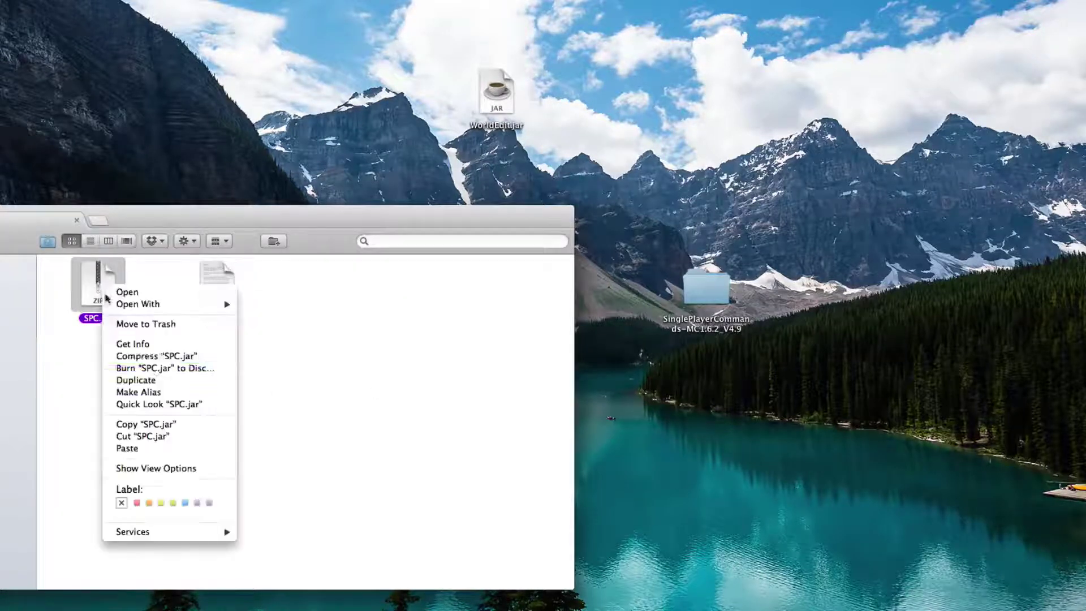
left_click(151, 343)
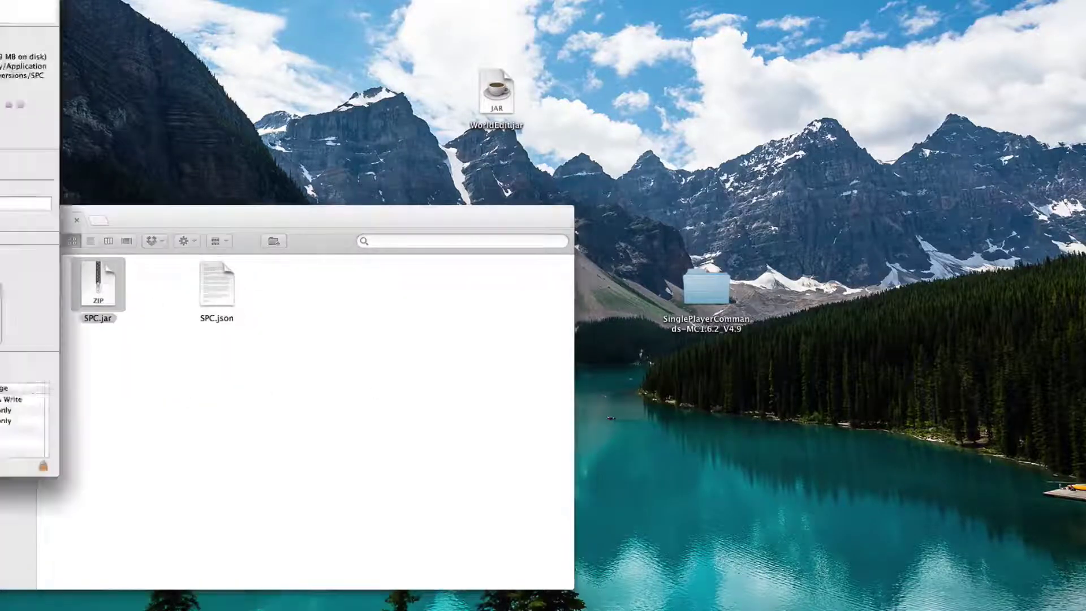
left_click(203, 273)
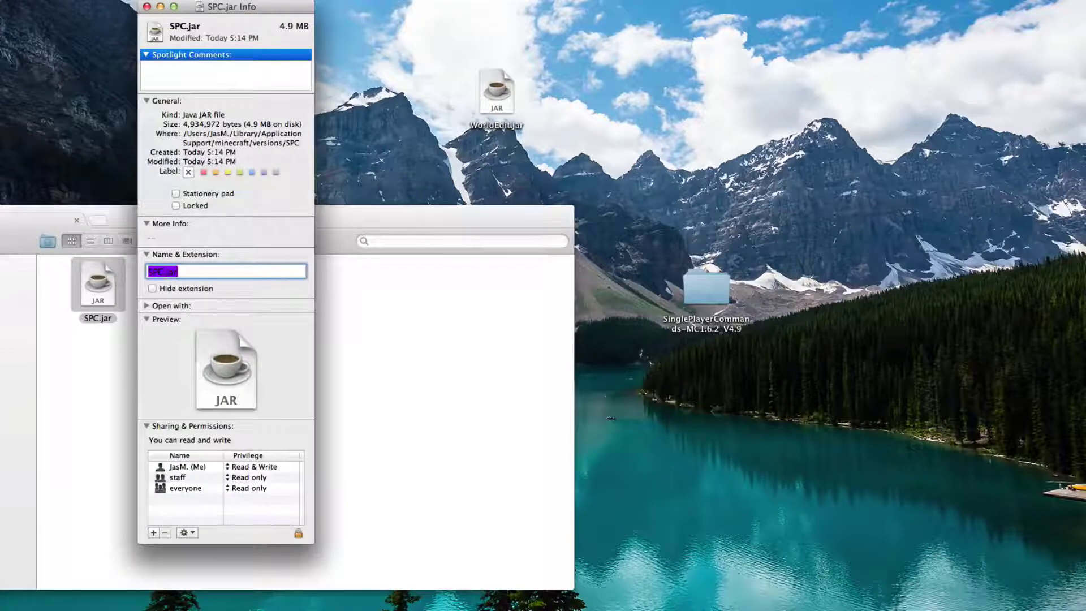
left_click(147, 7)
Step: Create a new folder in the minecraft folder, move the existing bin folder to the Trash, and name the new folder bin
left_click(142, 422)
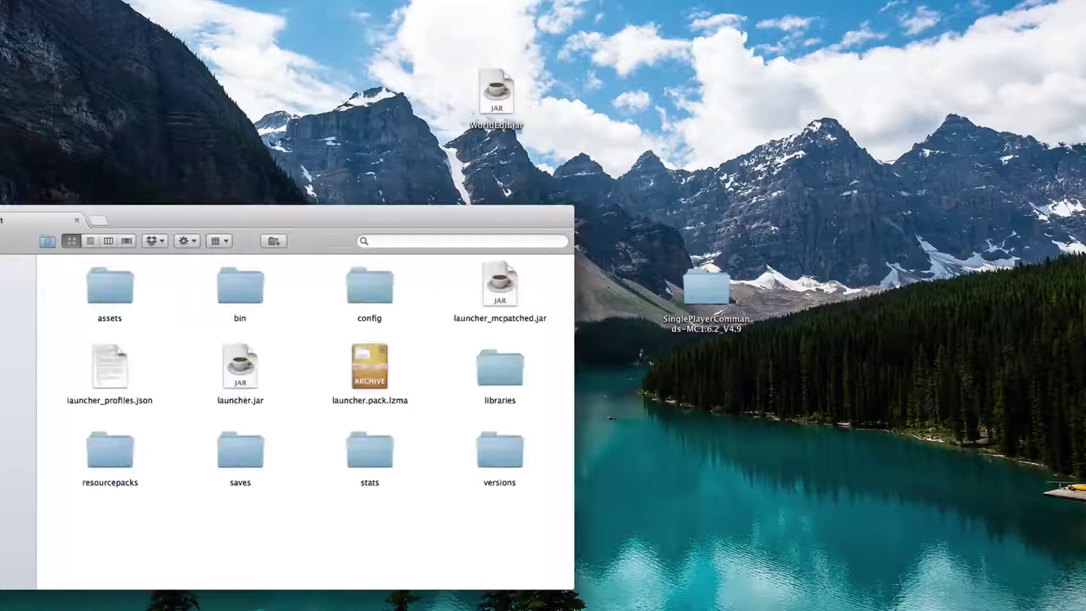
right_click(95, 513)
left_click(130, 518)
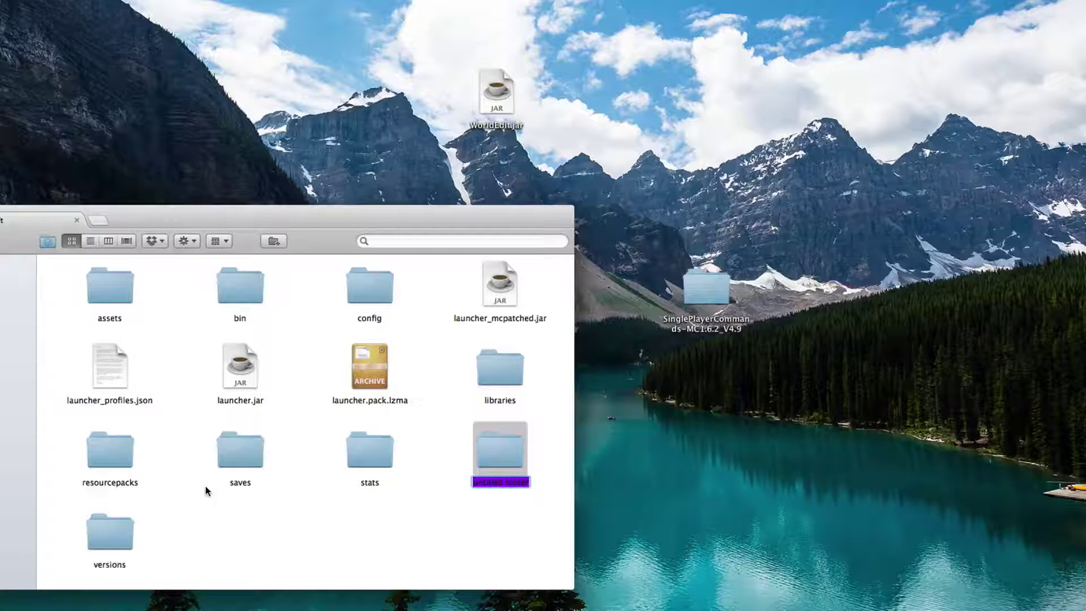
left_click(263, 287)
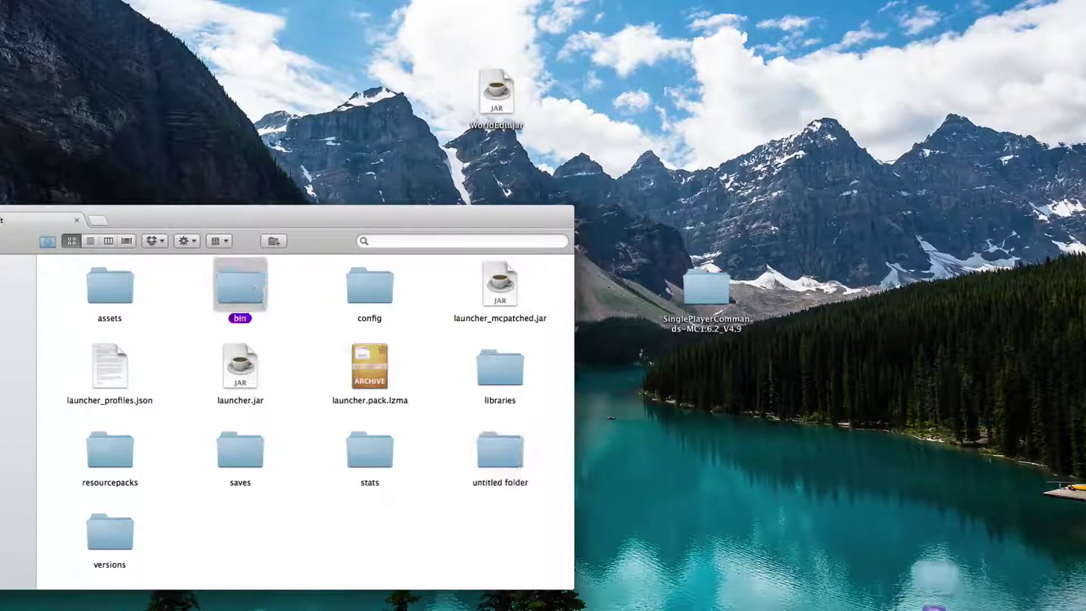
key("super+BackSpace")
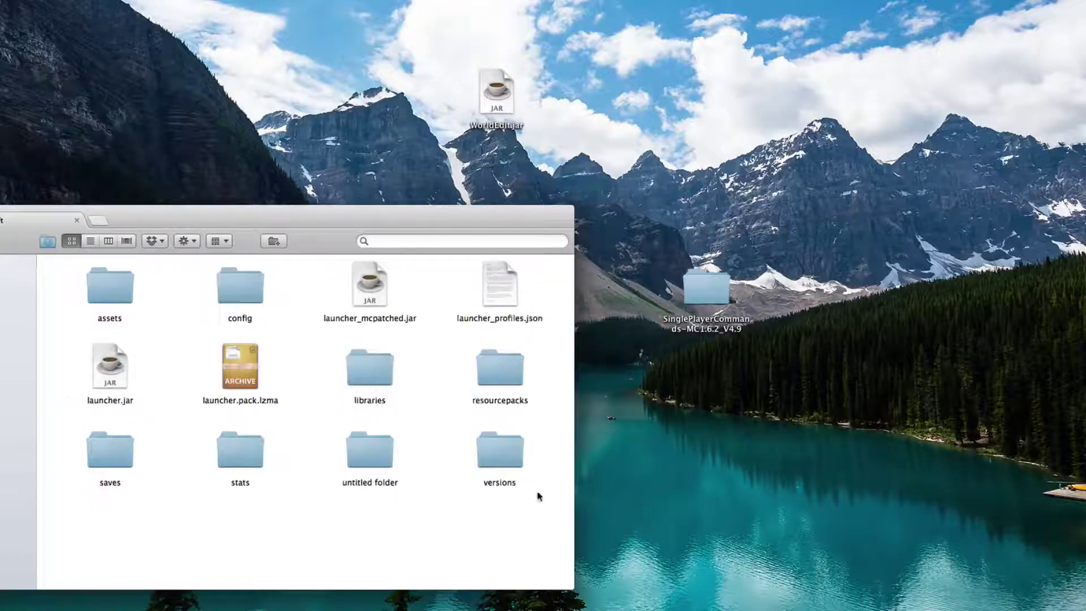
left_click(369, 450)
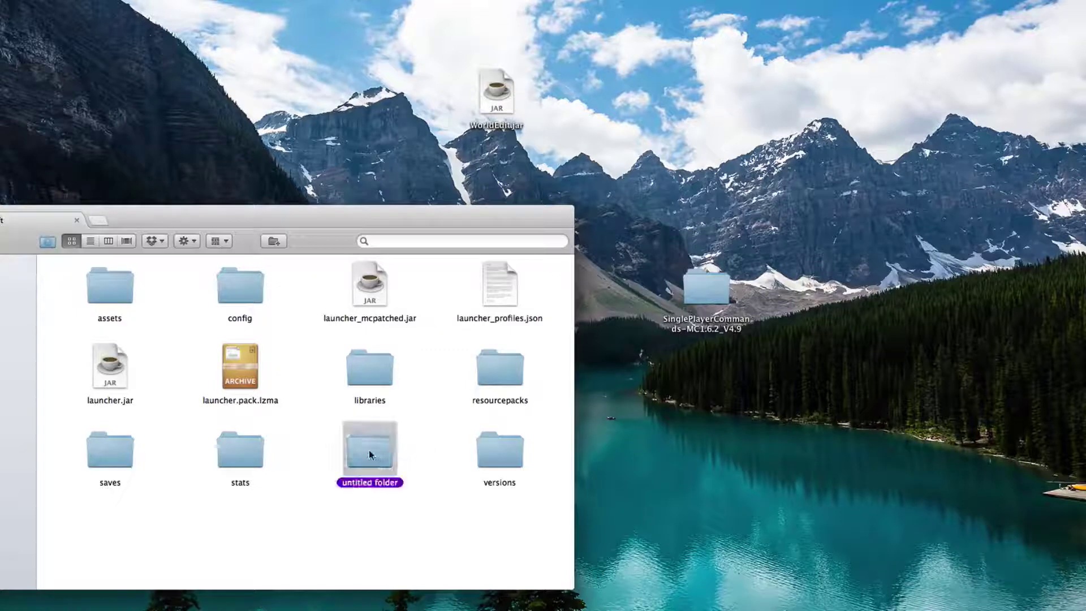
key("Return")
type("bin")
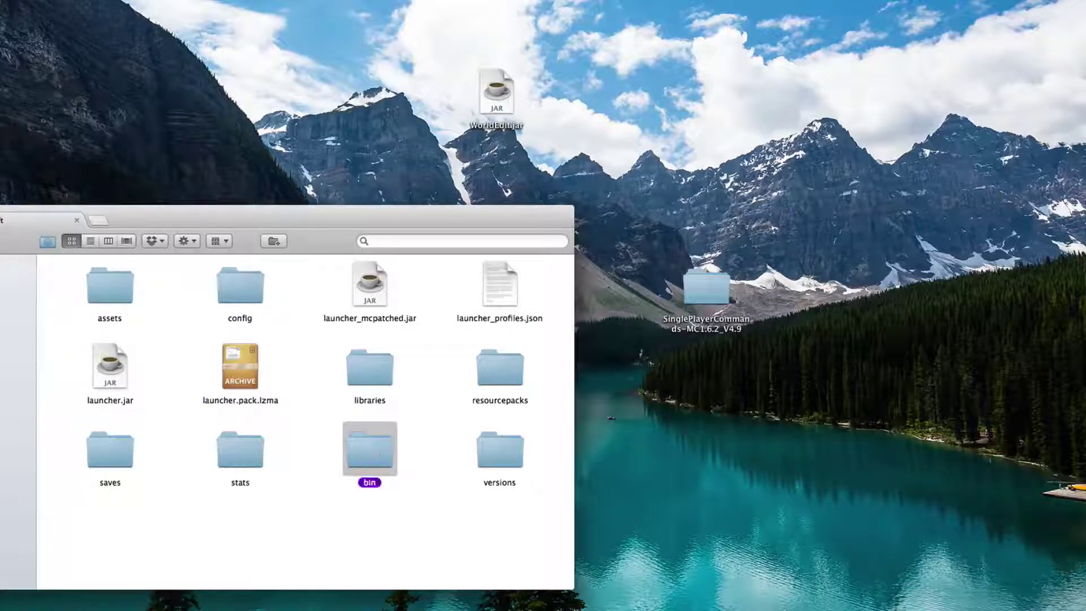
key("Return")
Step: Move WorldEdit.jar from the desktop into the new bin folder and open that folder
left_click(592, 63)
left_click(497, 93)
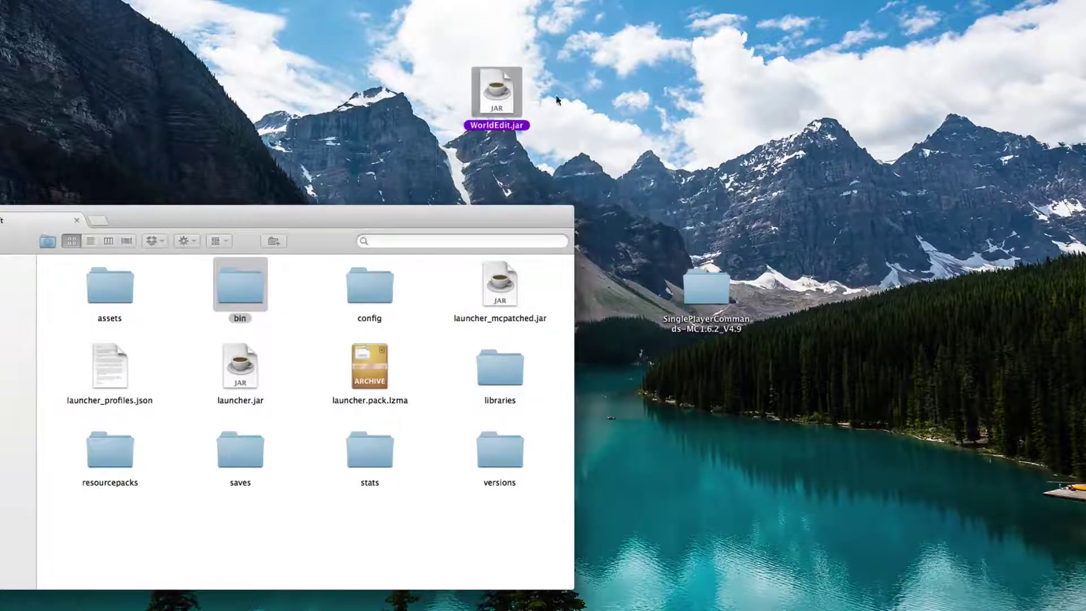
left_click_drag(509, 91, 307, 394)
double_click(249, 288)
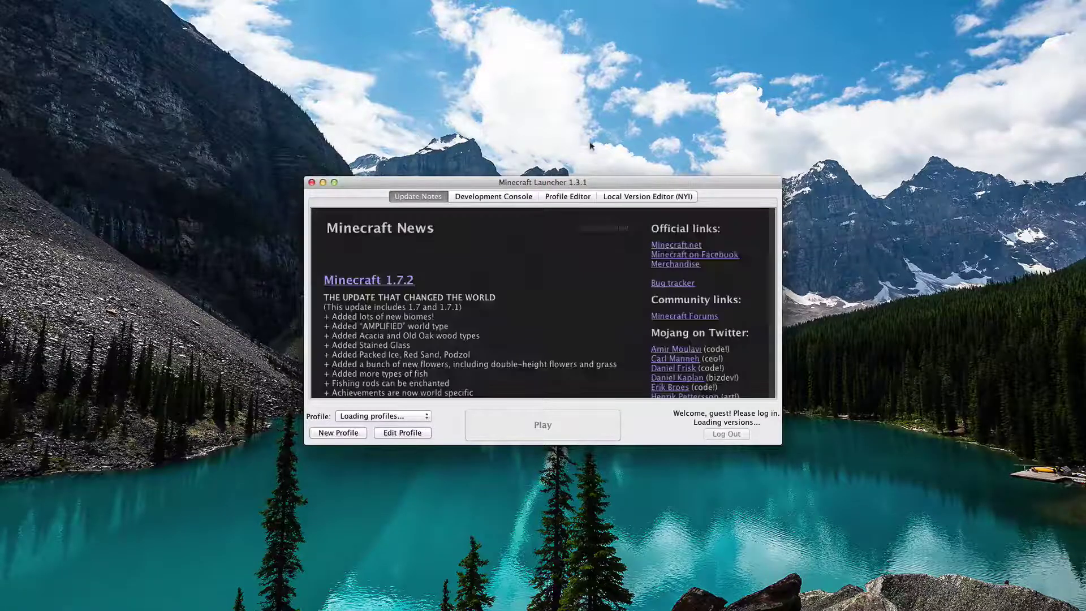
Step: In the Minecraft Launcher, add and save a profile named SPC using version "release SPC", and return to the update notes
left_click(572, 196)
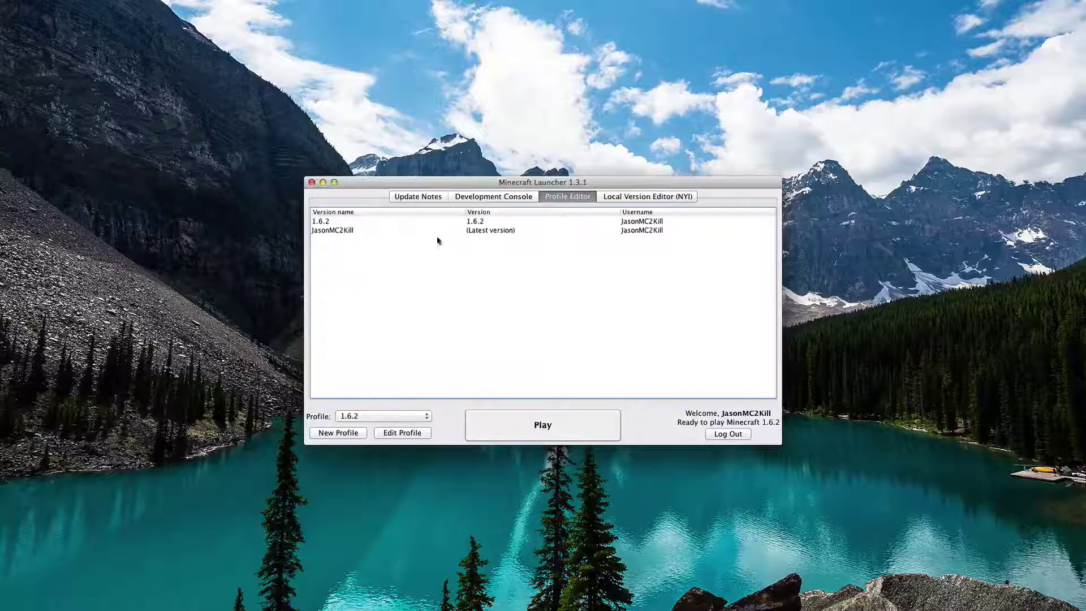
right_click(379, 261)
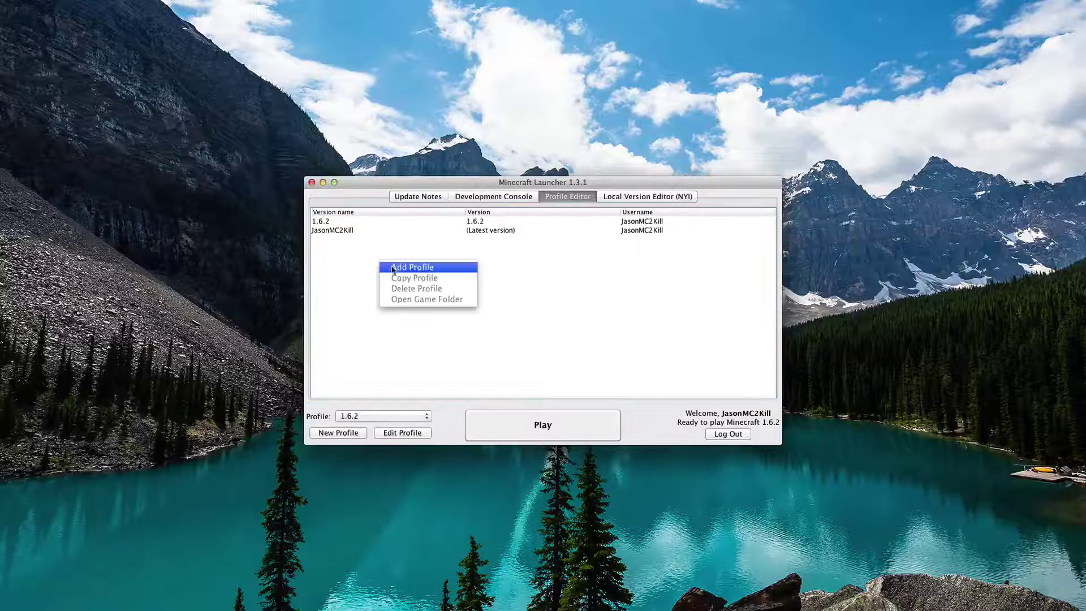
left_click(394, 267)
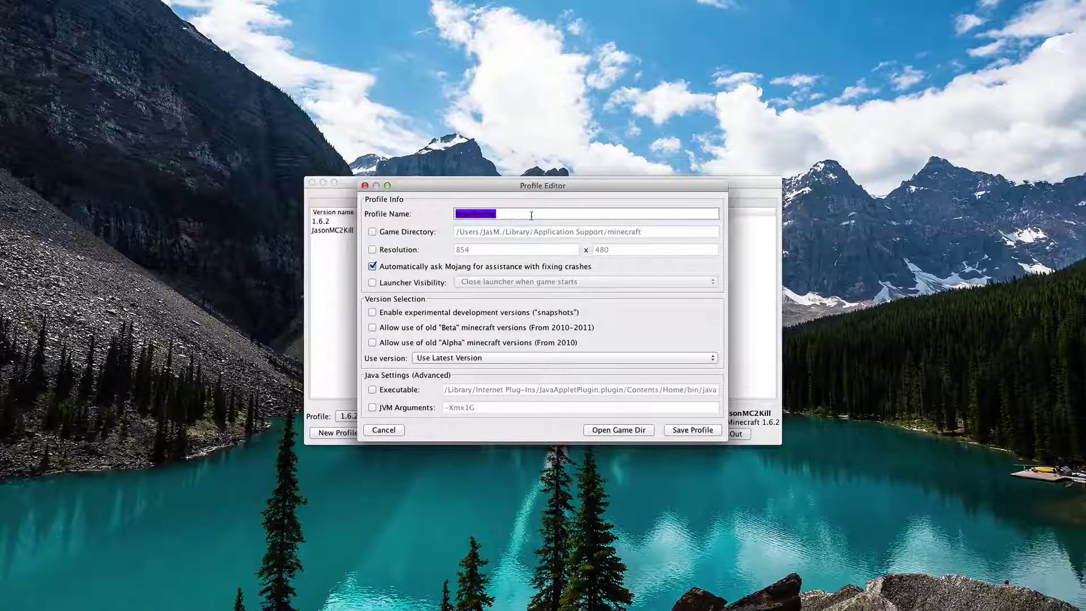
type("SPC")
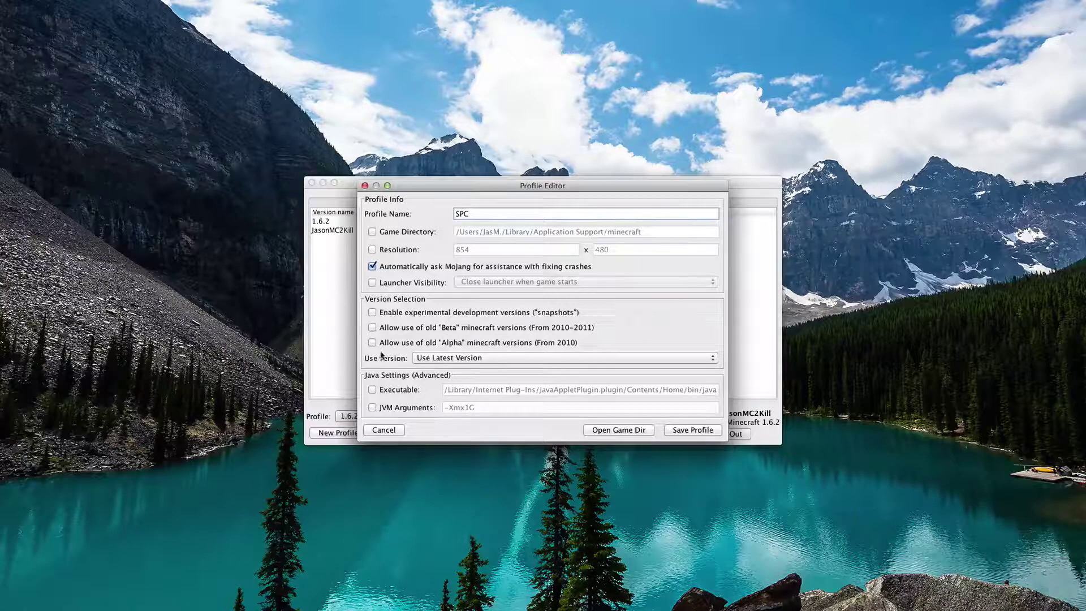
left_click(420, 358)
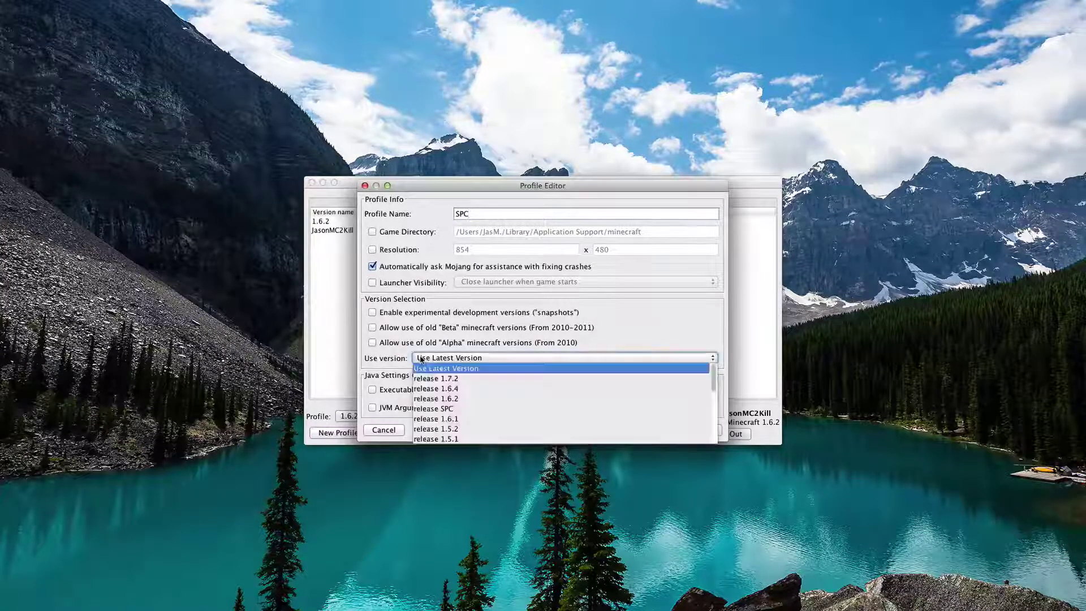
left_click(447, 409)
left_click(691, 433)
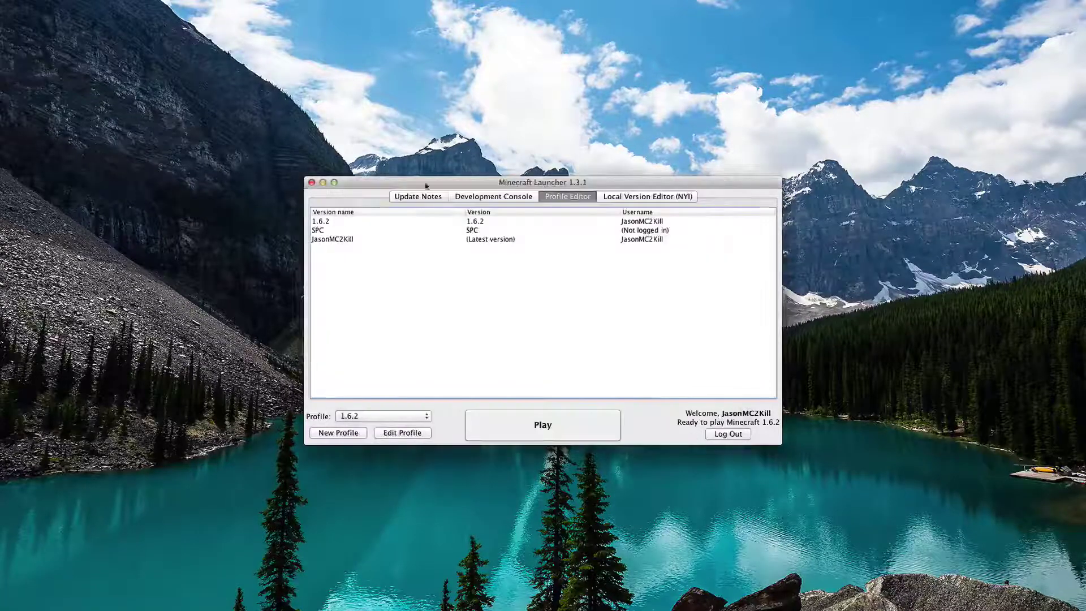
left_click(416, 198)
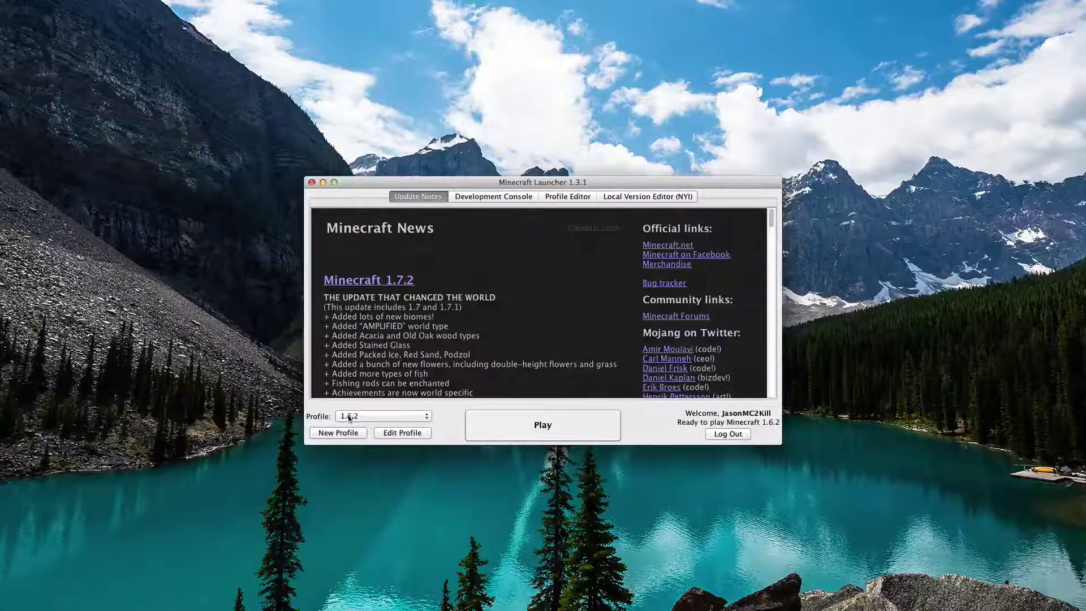
Step: Launch Minecraft with the SPC profile and open the third saved world in the single-player world list
left_click(362, 419)
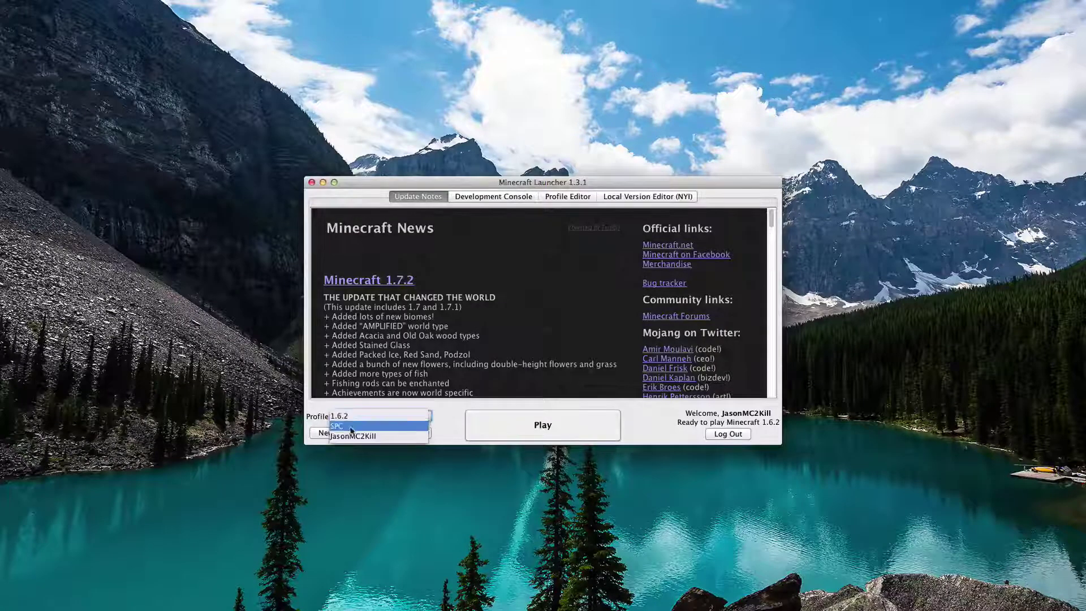
left_click(347, 433)
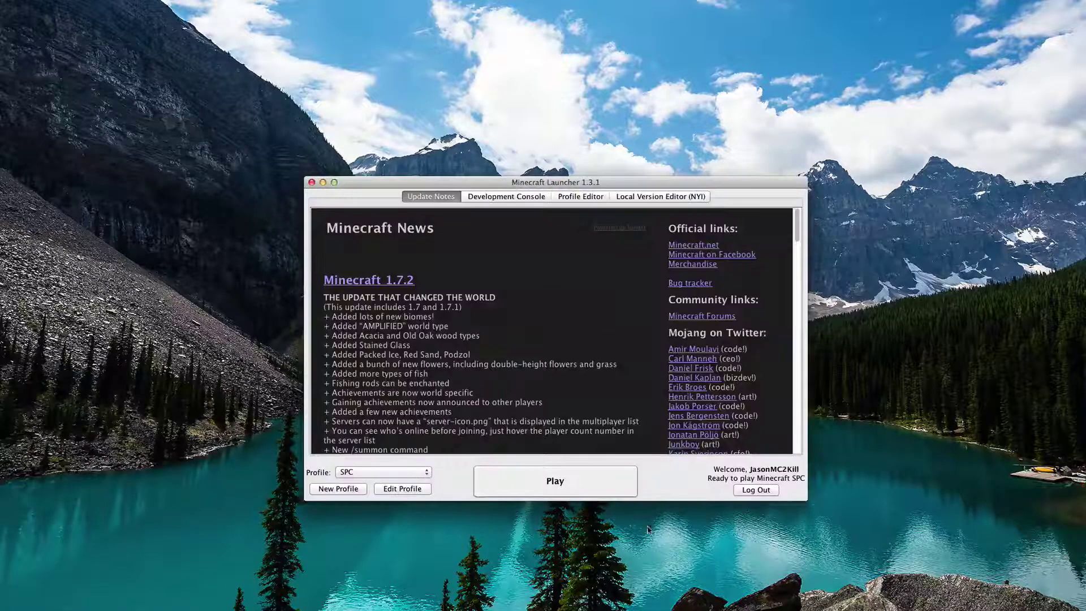
left_click(584, 486)
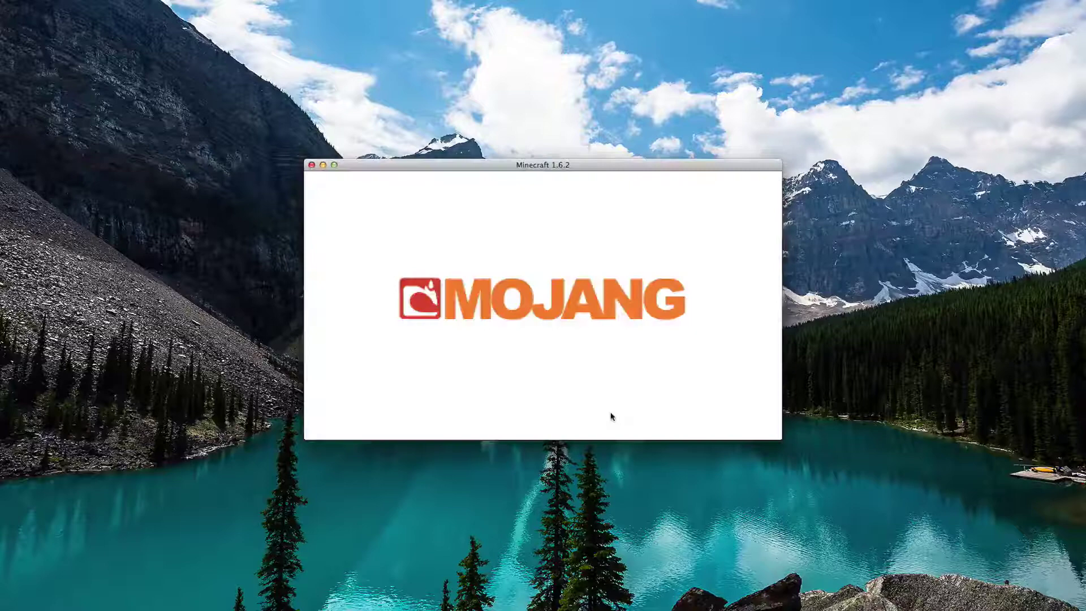
left_click(439, 305)
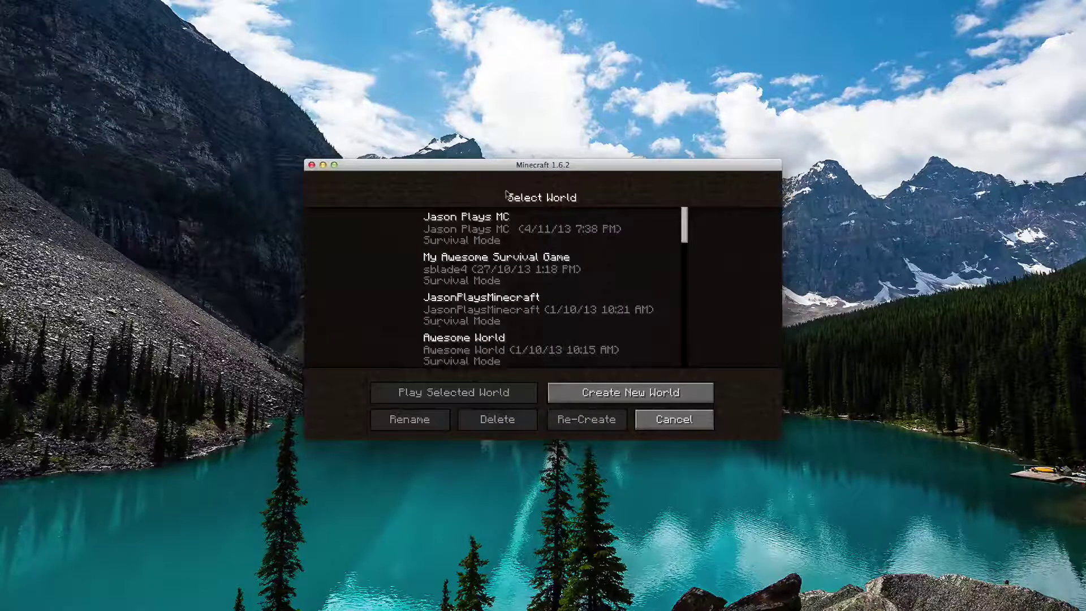
double_click(521, 313)
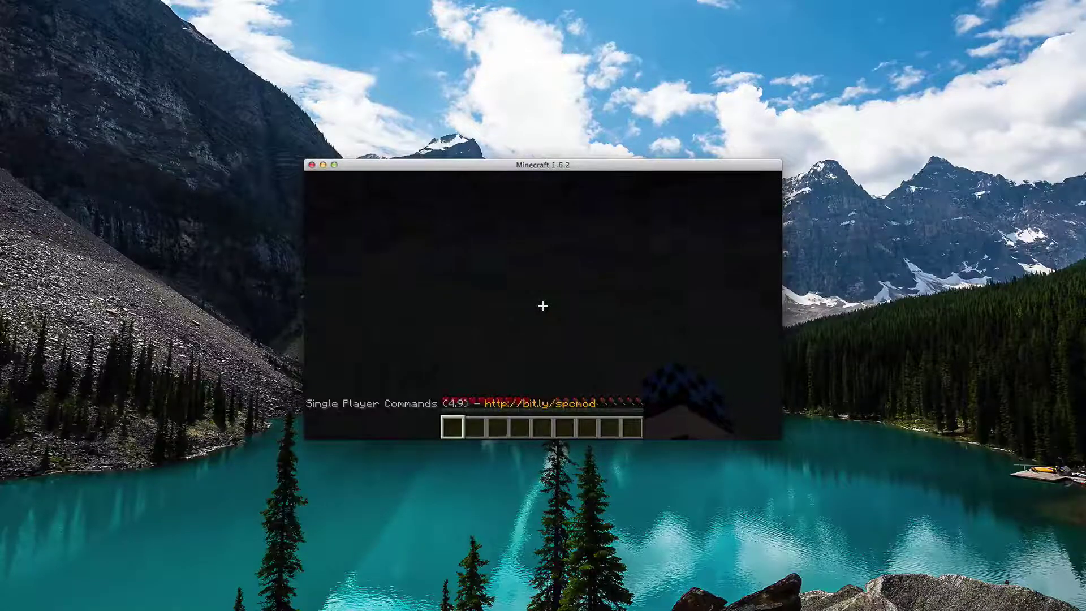
Step: Switch the game to creative mode with the command /gamemode 1
key("Escape")
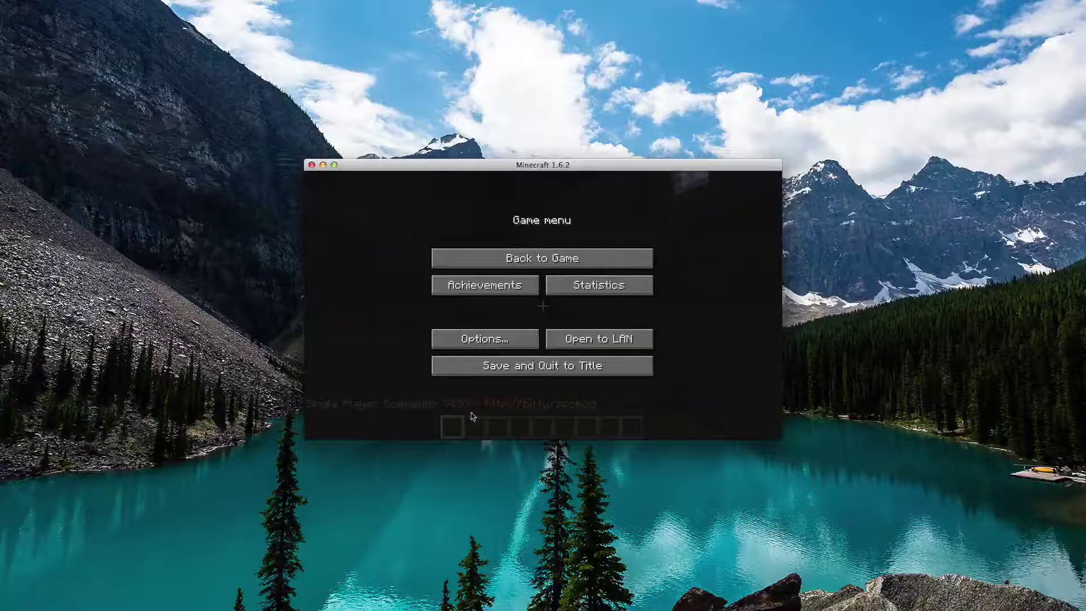
key("Escape")
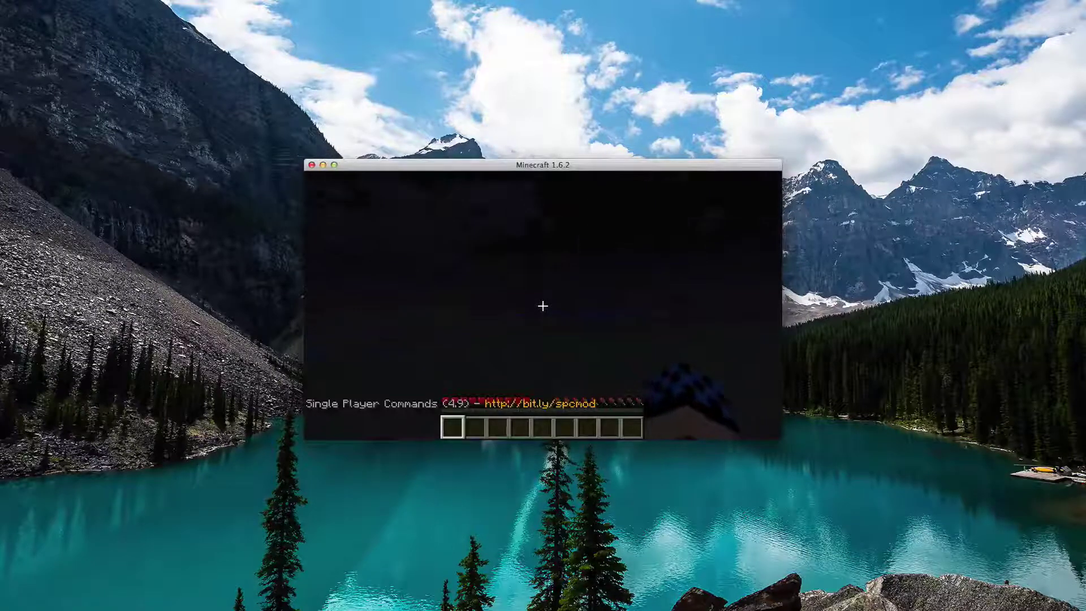
key("t")
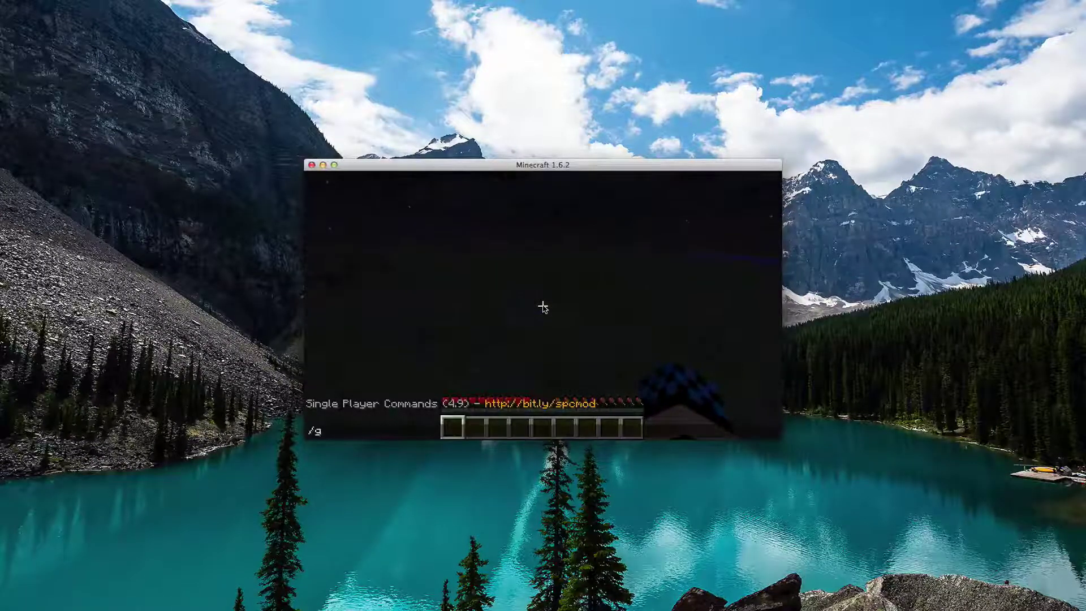
type("/gamemode 1")
key("Return")
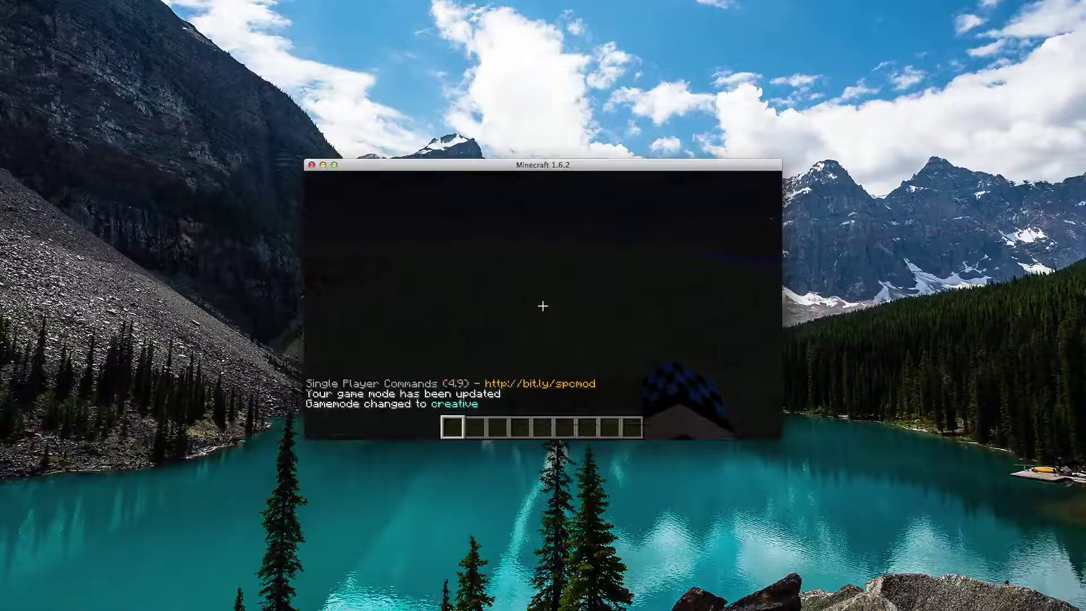
Step: Toggle flying with the /fly command
key("slash")
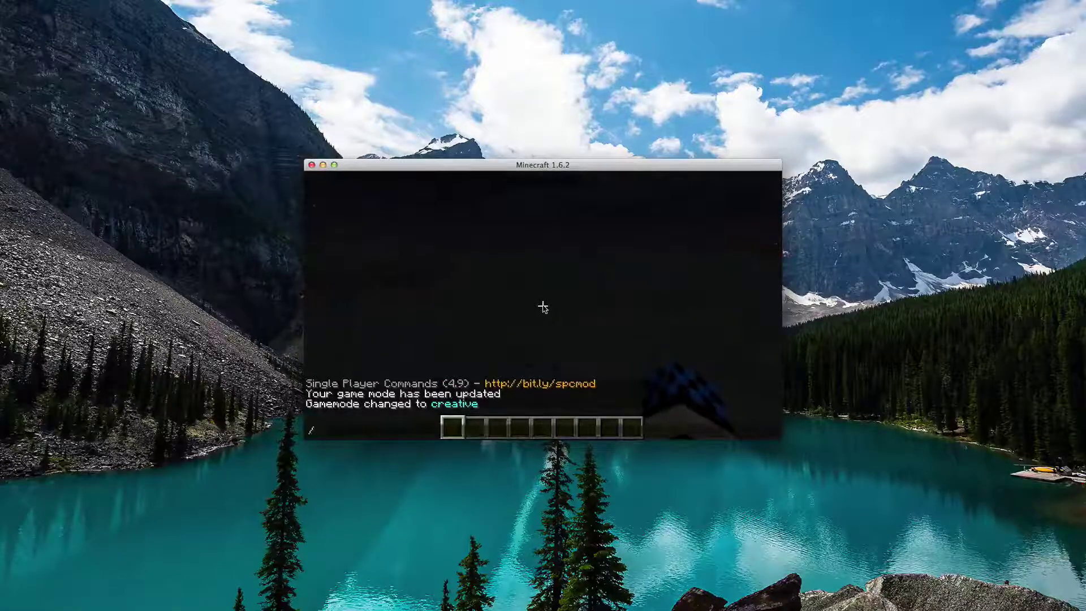
type("fly")
key("Return")
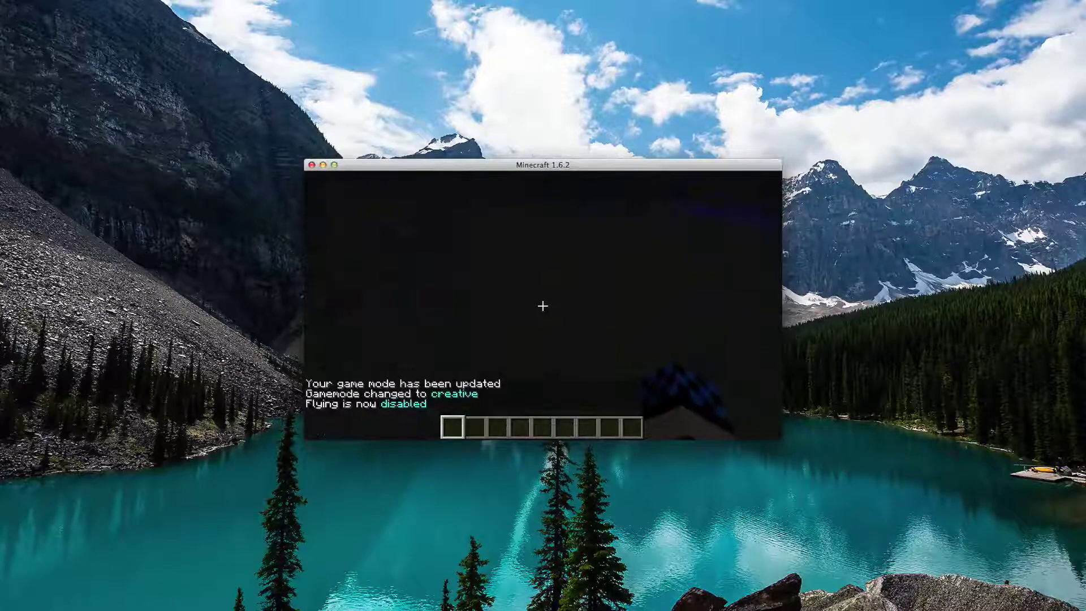
Step: Select the third hotbar slot and turn on WorldEdit's super pick axe with a chat command beginning with //
key("3")
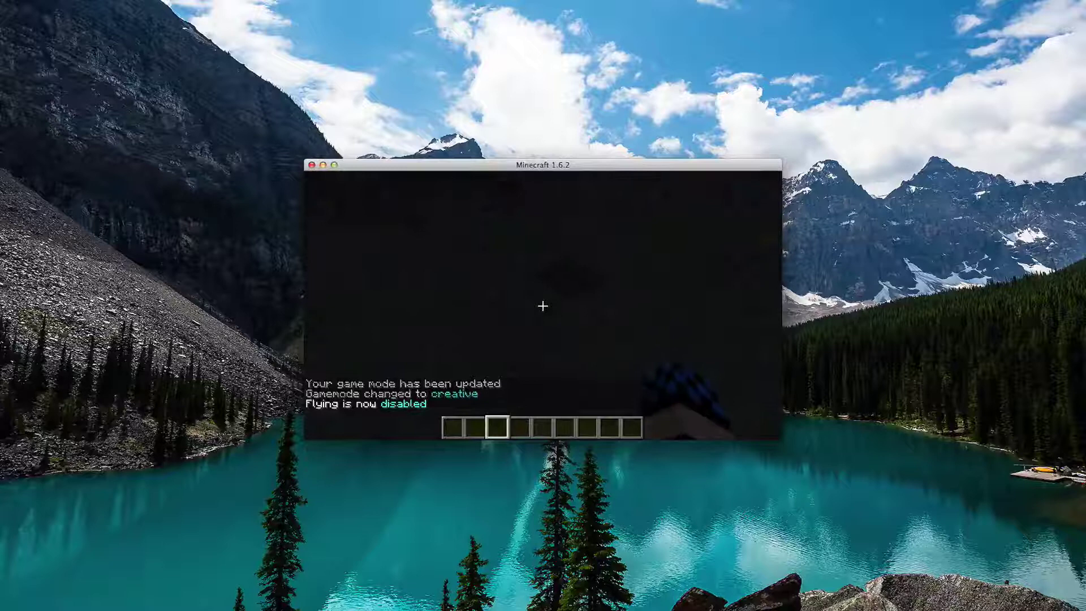
key("t")
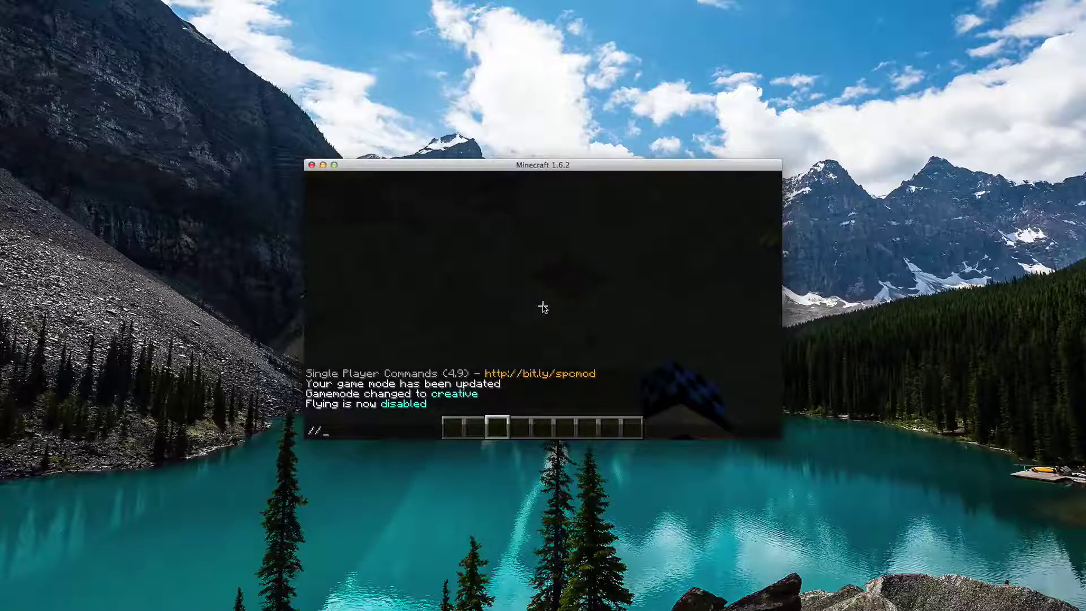
type("// wand")
key("BackSpace")
key("BackSpace")
type("nd")
key("Return")
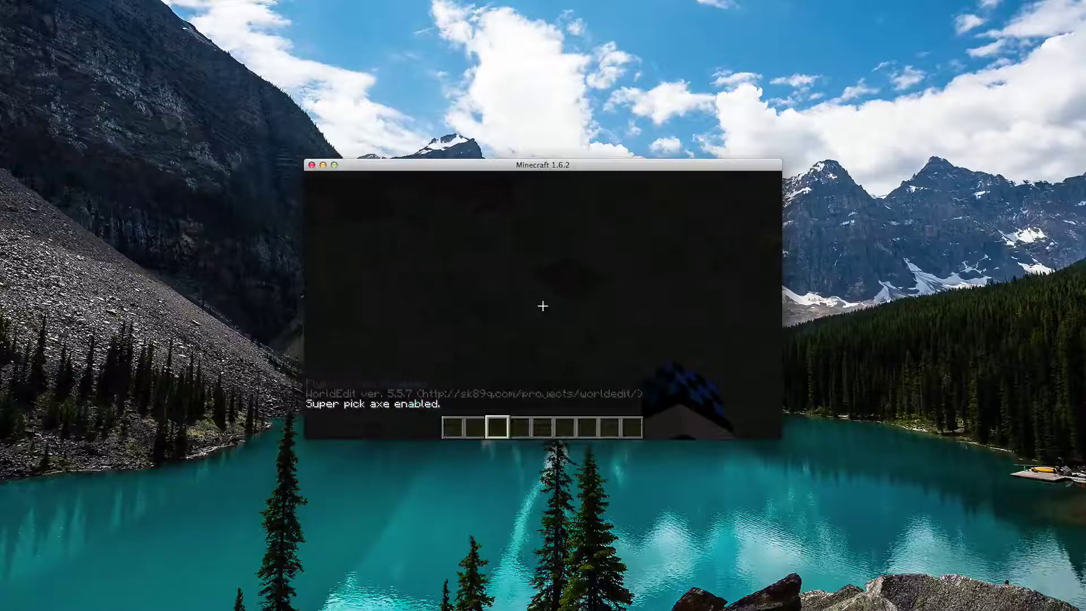
Step: Put a pickaxe from the creative inventory's Tools category into the first hotbar slot and equip it
key("Escape")
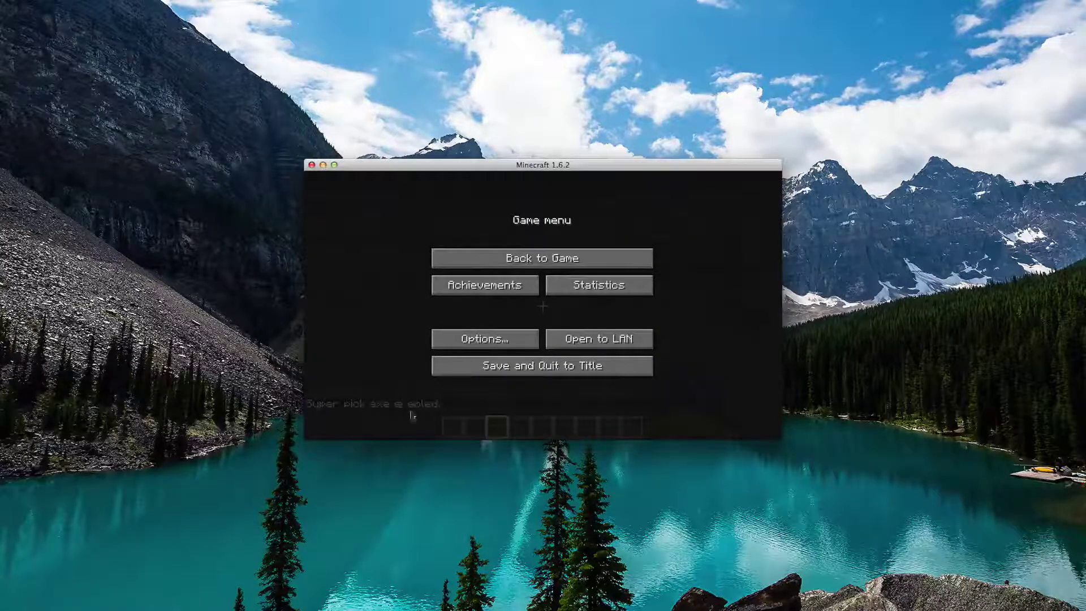
key("Escape")
key("e")
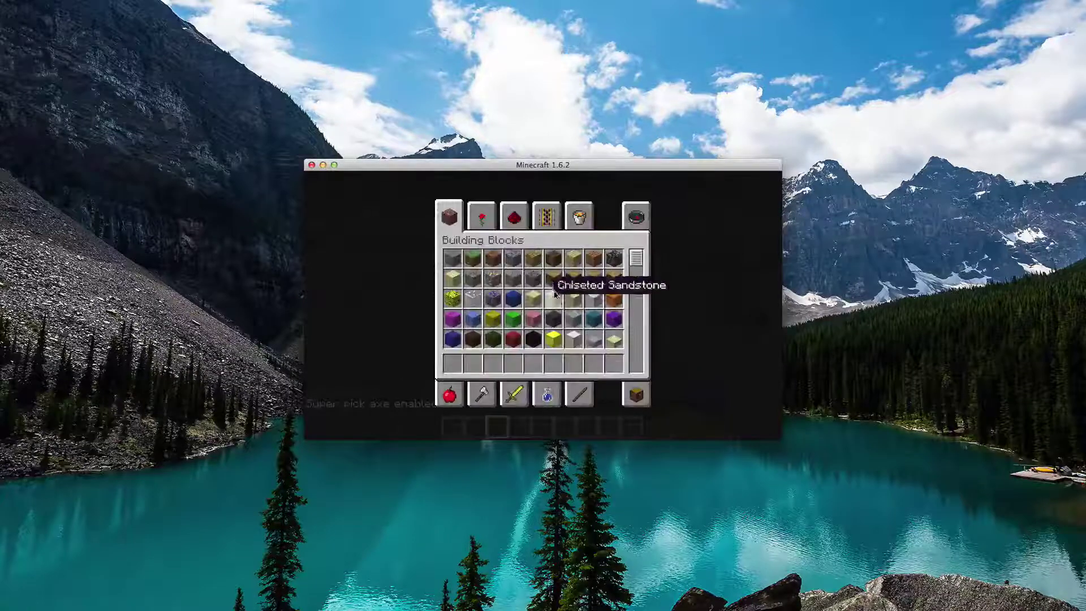
left_click(491, 394)
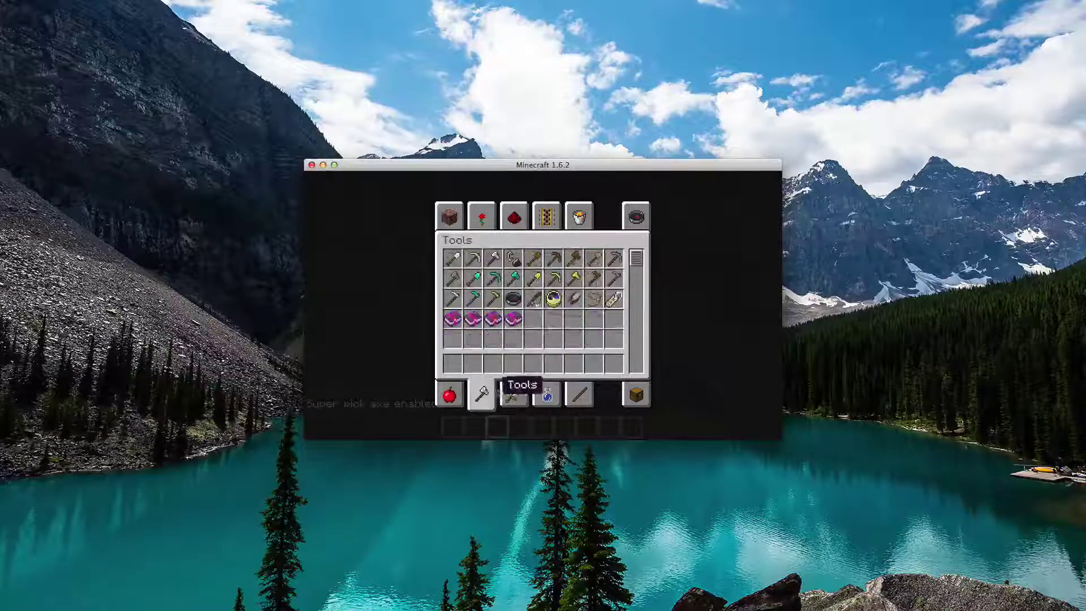
left_click(473, 258)
left_click(453, 363)
key("e")
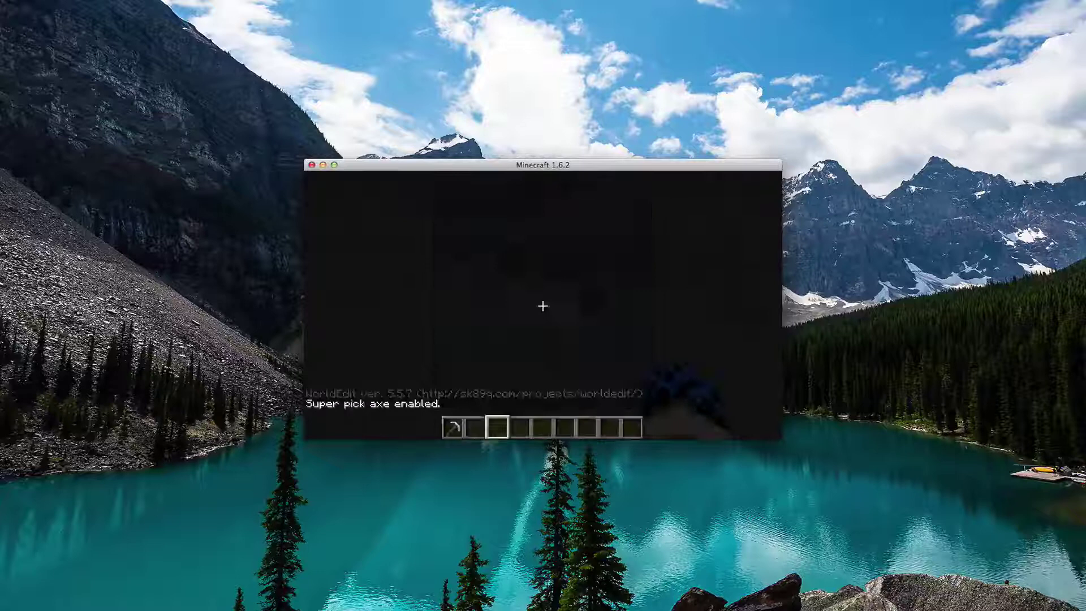
key("1")
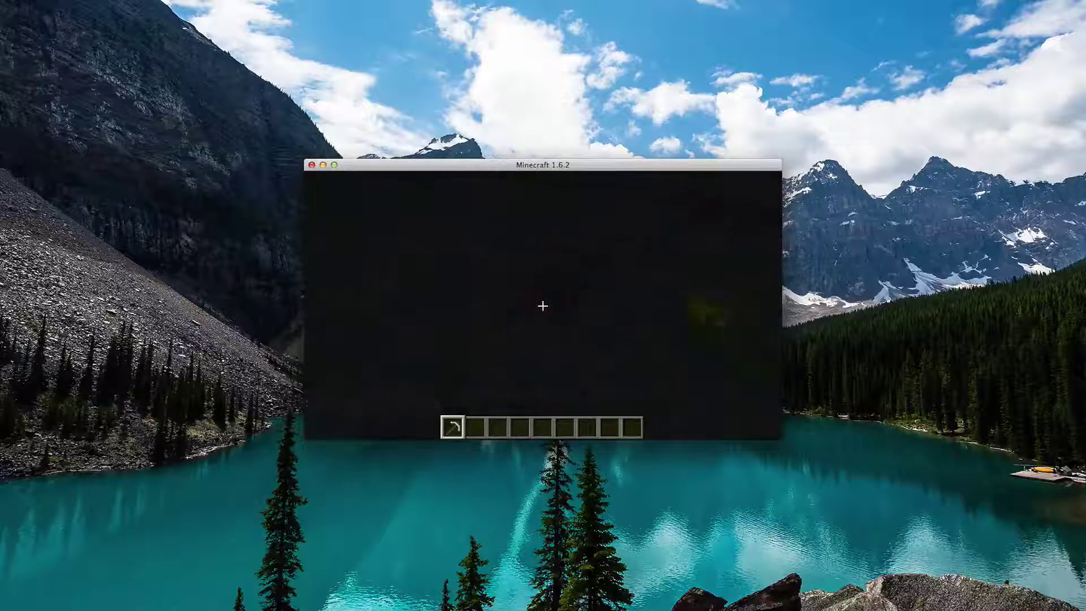
Step: Save the world and quit to the title screen
key("Escape")
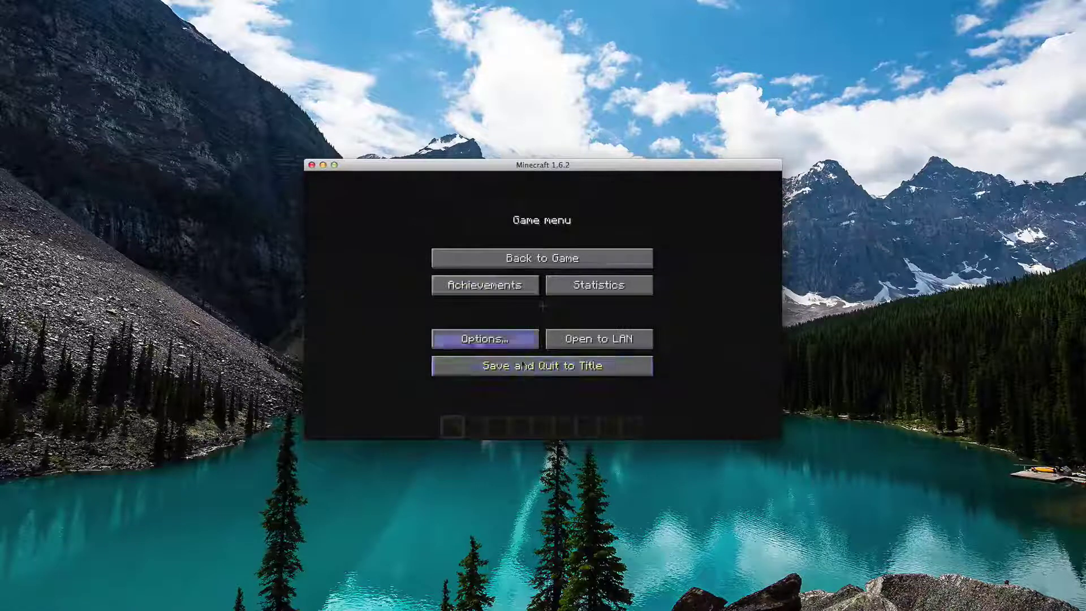
left_click(532, 371)
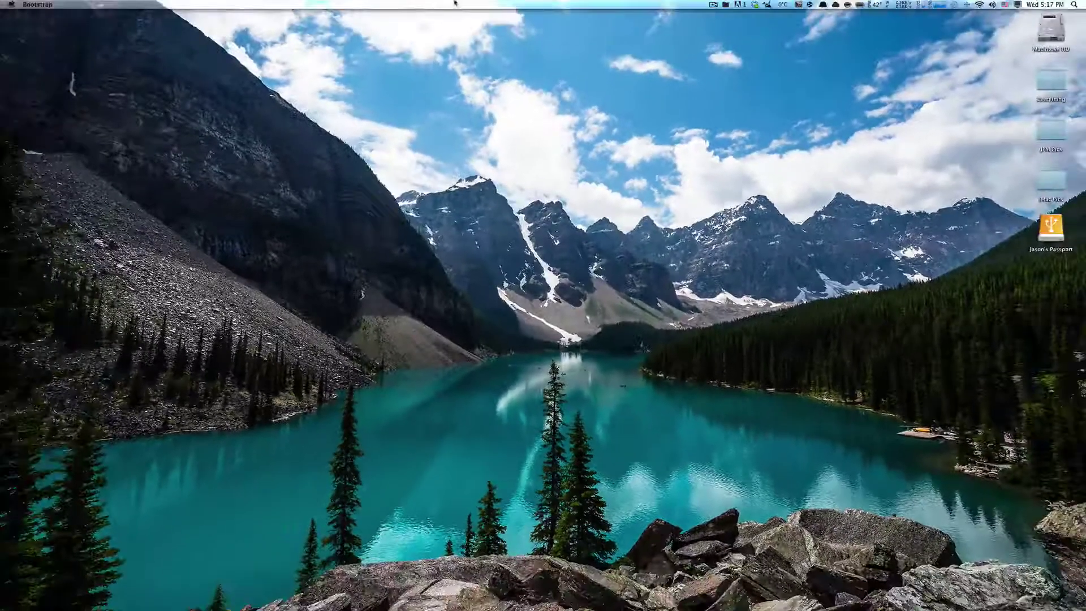